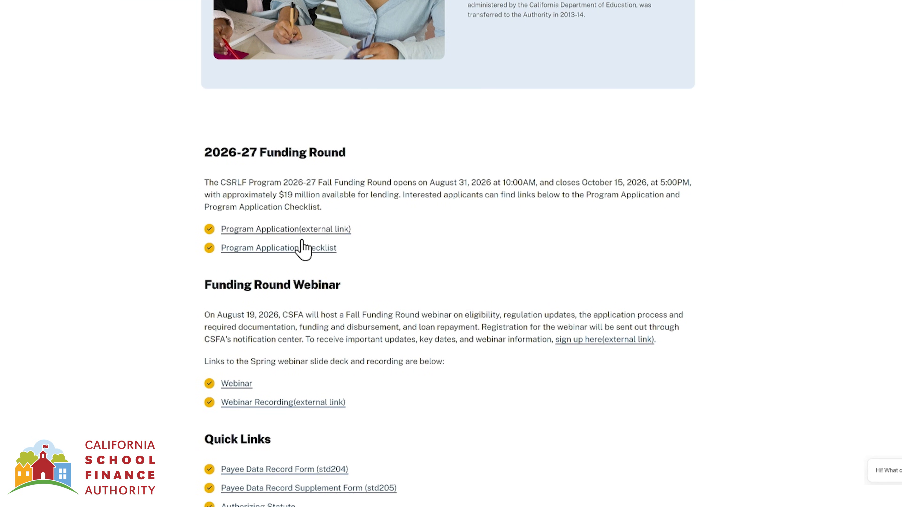
- Open the CSFA Program Application login page and request a verification key by e-mail
{"action": "left_click", "coordinate": [296, 232]}
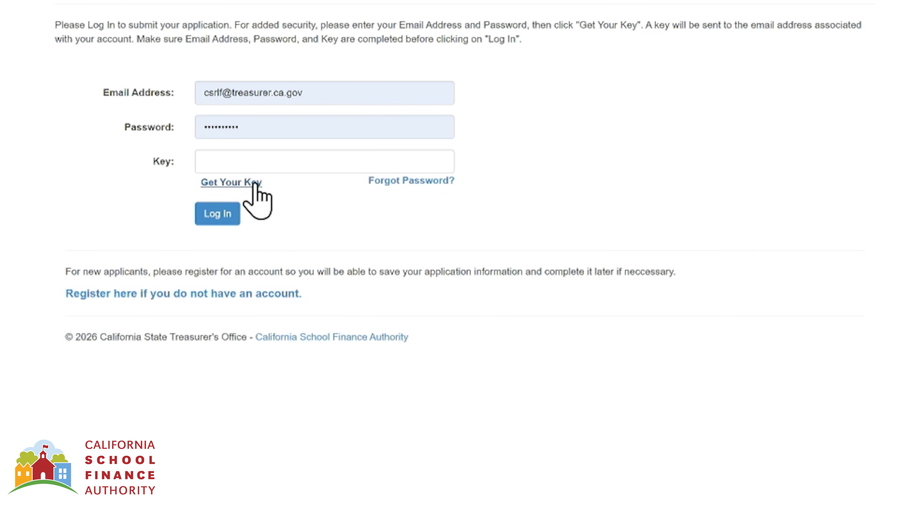
{"action": "left_click", "coordinate": [255, 184]}
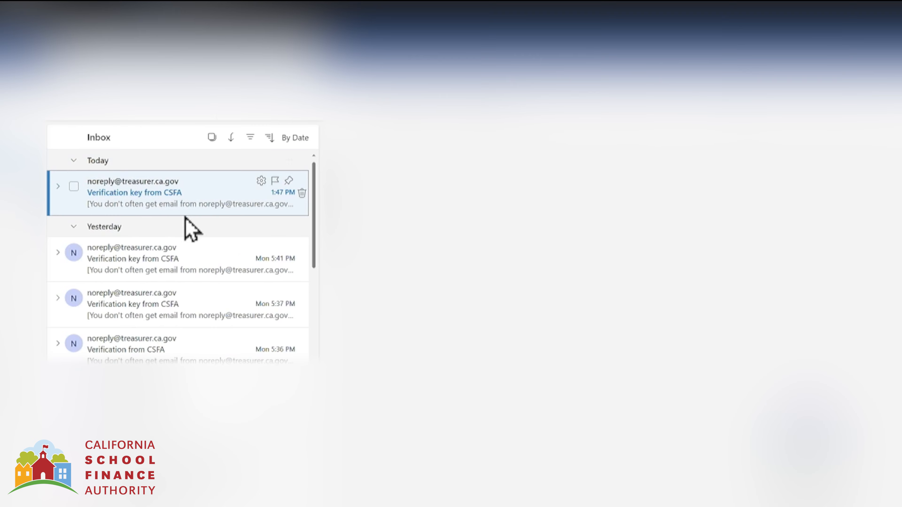
- Copy the verification key from the CSFA e-mail in Outlook into the portal's Key field
{"action": "left_click", "coordinate": [190, 231]}
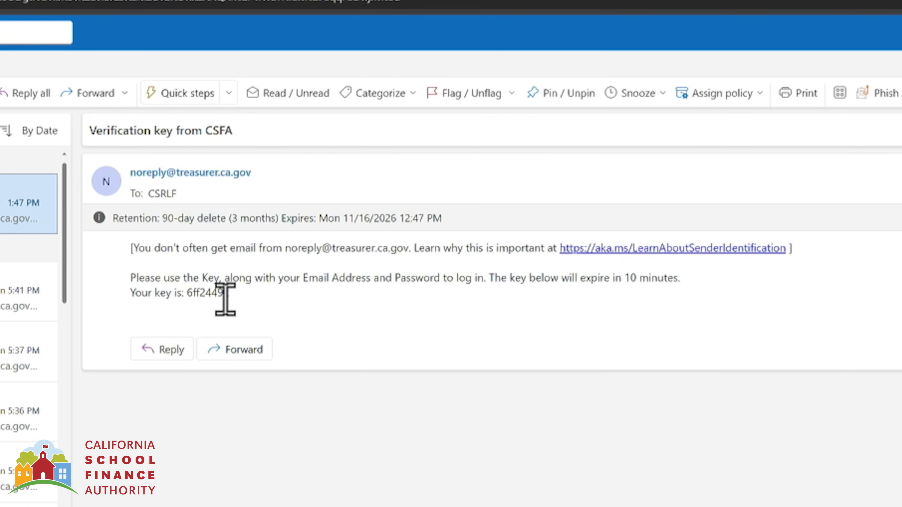
{"action": "double_click", "coordinate": [196, 294]}
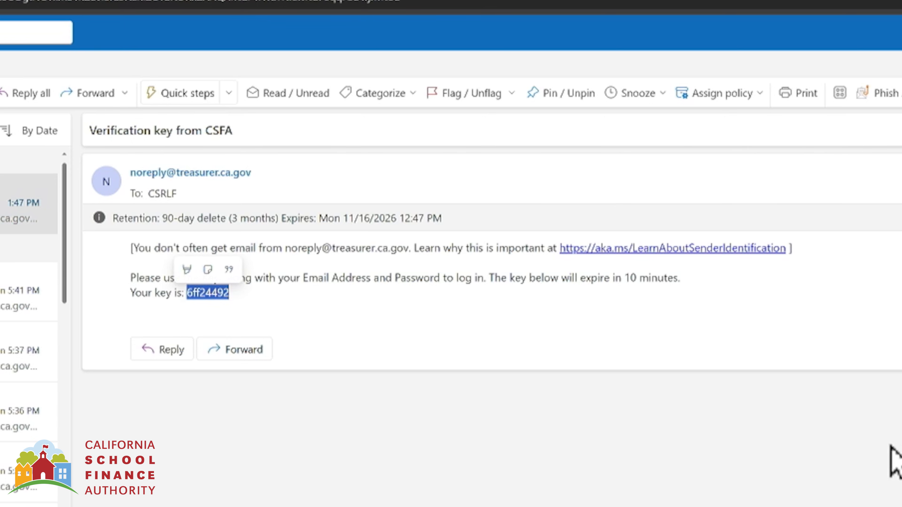
{"action": "key", "text": "ctrl+c"}
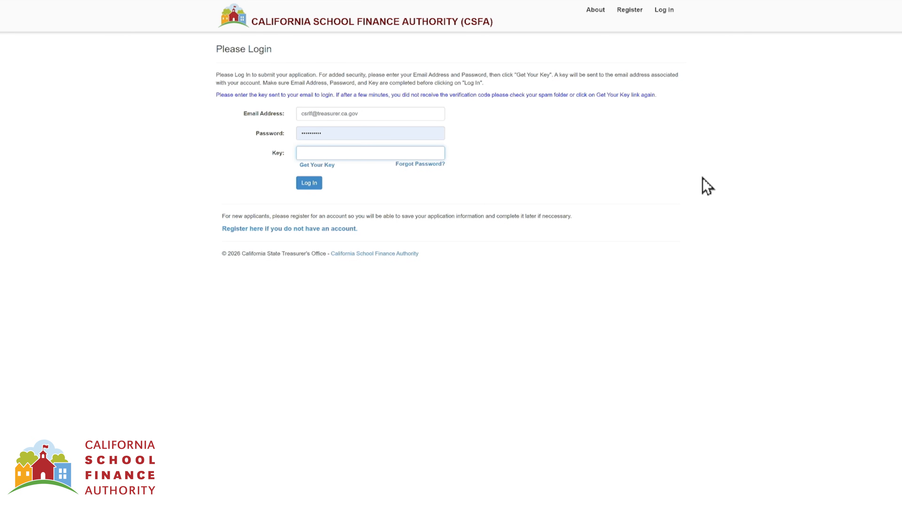
{"action": "key", "text": "ctrl+v"}
- Log in, choose Charter School Revolving Loan Fund Program (CSRLFP), and start a No CDS Code application
{"action": "left_click", "coordinate": [316, 183]}
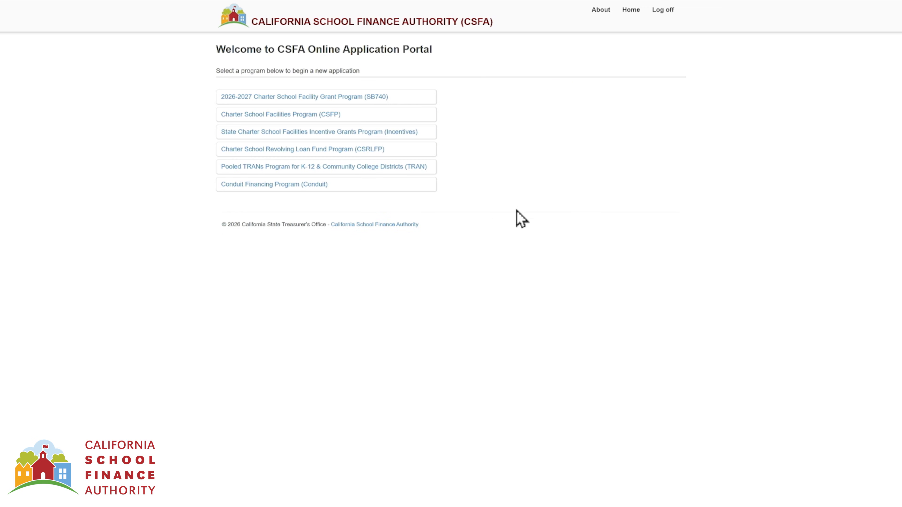
{"action": "left_click", "coordinate": [378, 151]}
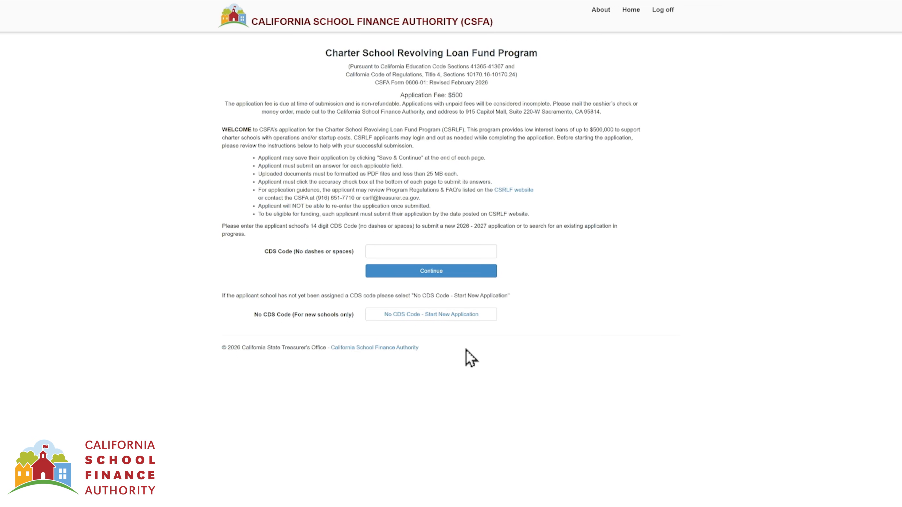
{"action": "left_click", "coordinate": [458, 315]}
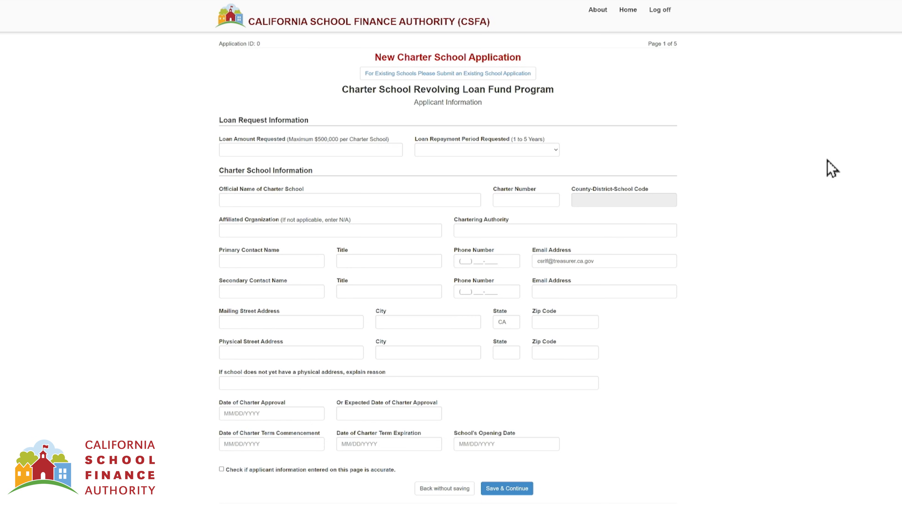
- Request a loan amount of 500,000 with a 4 Years repayment period
{"action": "left_click", "coordinate": [285, 150]}
{"action": "type", "text": "500,000"}
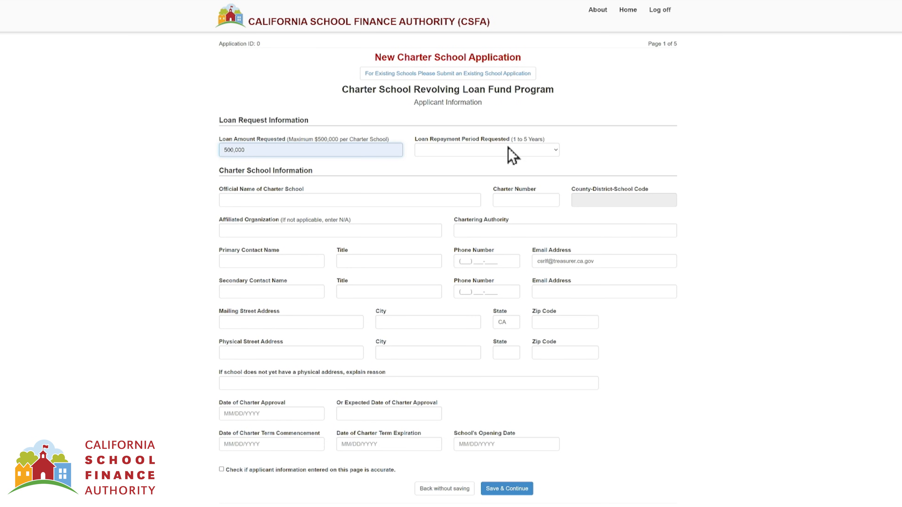
{"action": "left_click", "coordinate": [550, 150]}
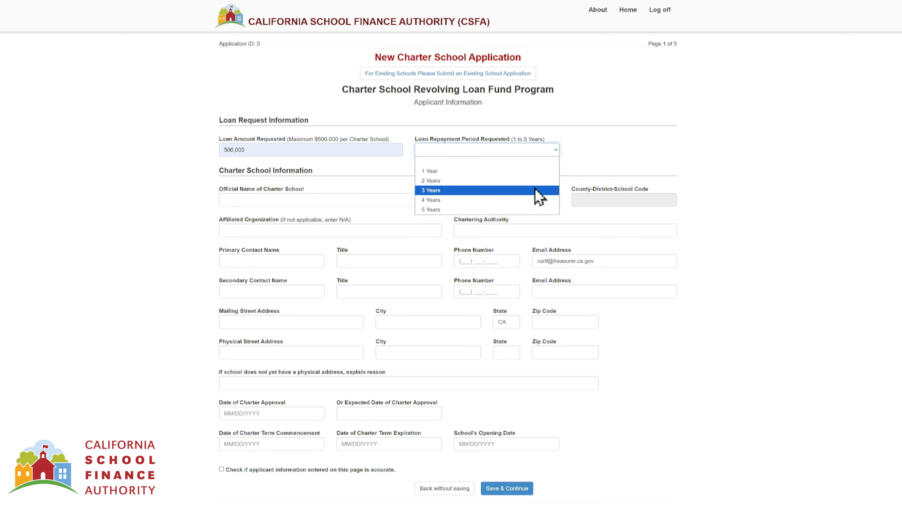
{"action": "left_click", "coordinate": [534, 199]}
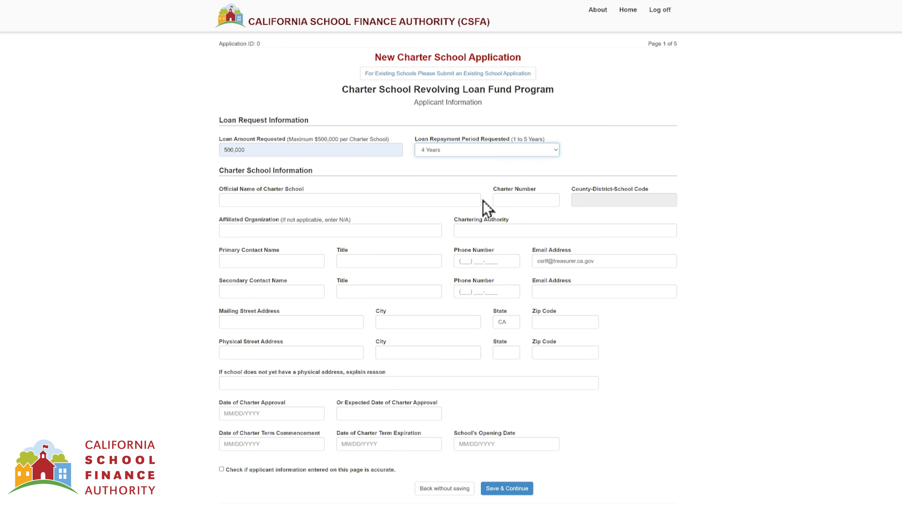
- Enter school name 'Awesome Academy of Excellence 4', charter number 9712, and affiliate 'Awesomeness Academies'
{"action": "left_click", "coordinate": [332, 200]}
{"action": "type", "text": "Awesome Academy of Excellence 4"}
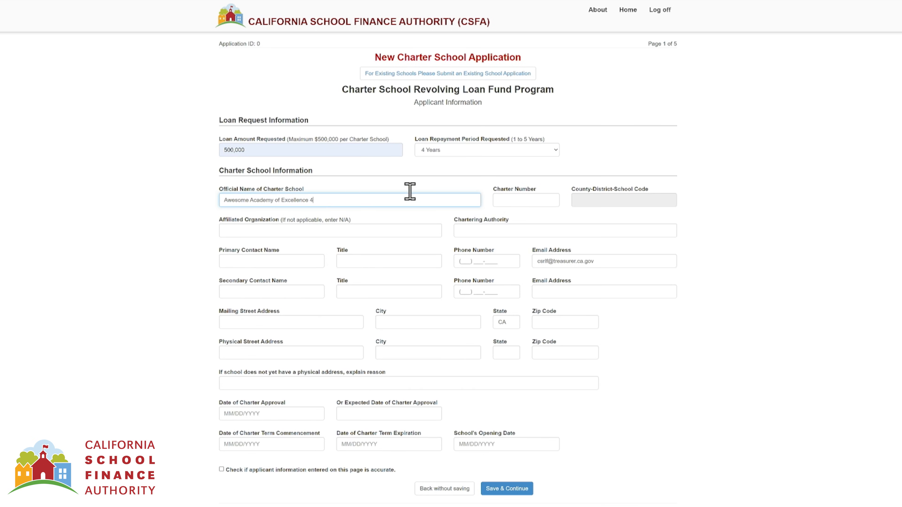
{"action": "left_click", "coordinate": [526, 200]}
{"action": "left_click", "coordinate": [543, 238]}
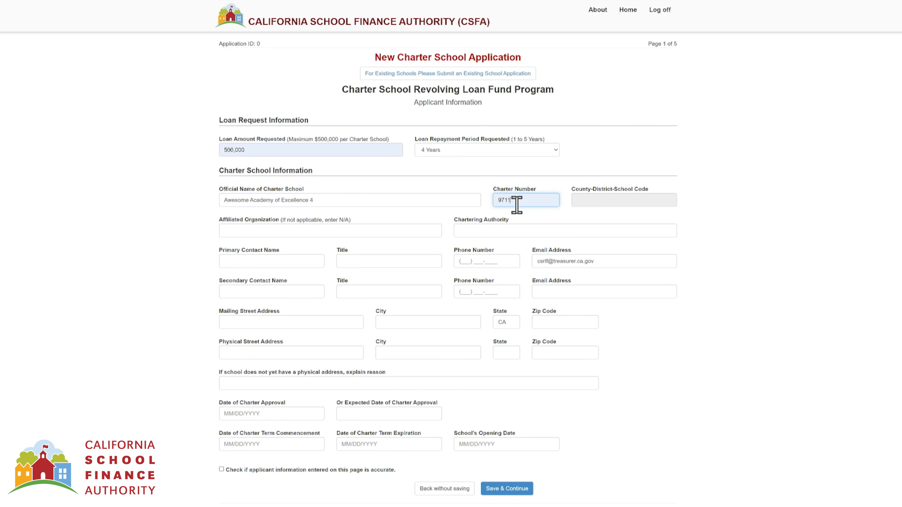
{"action": "key", "text": "BackSpace"}
{"action": "type", "text": "2"}
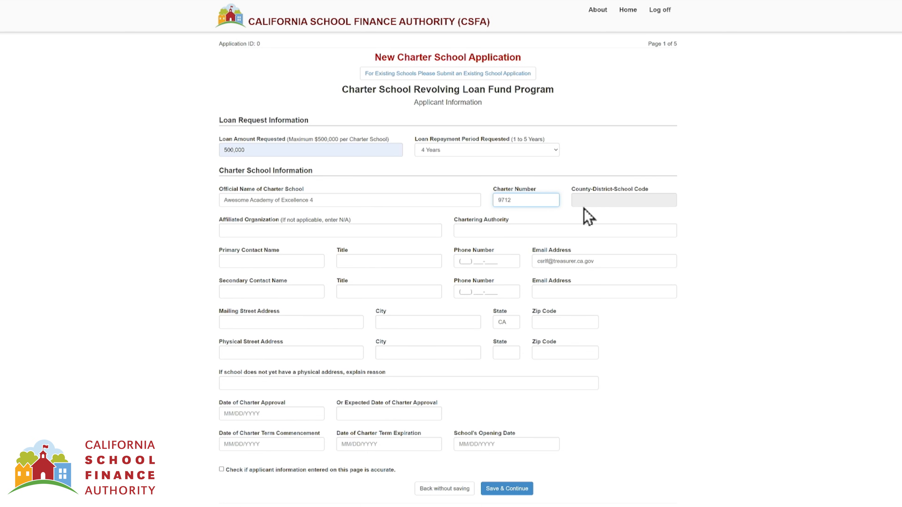
{"action": "left_click", "coordinate": [581, 217]}
{"action": "left_click", "coordinate": [340, 230]}
{"action": "type", "text": "Awesomeness Academies"}
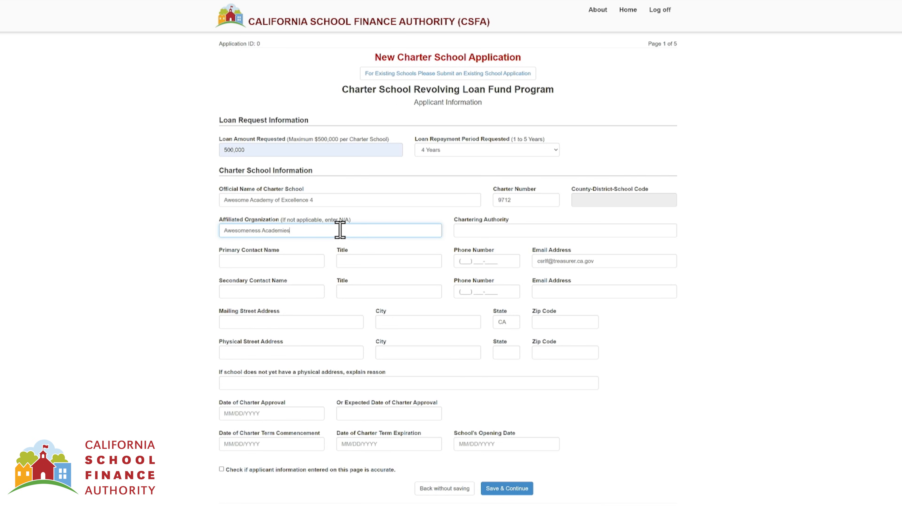
{"action": "left_click", "coordinate": [471, 229]}
- Set chartering authority to Bennettville Unified School District and enter the primary contact's name, title 'Chief of Applications', and phone
{"action": "left_click", "coordinate": [487, 253]}
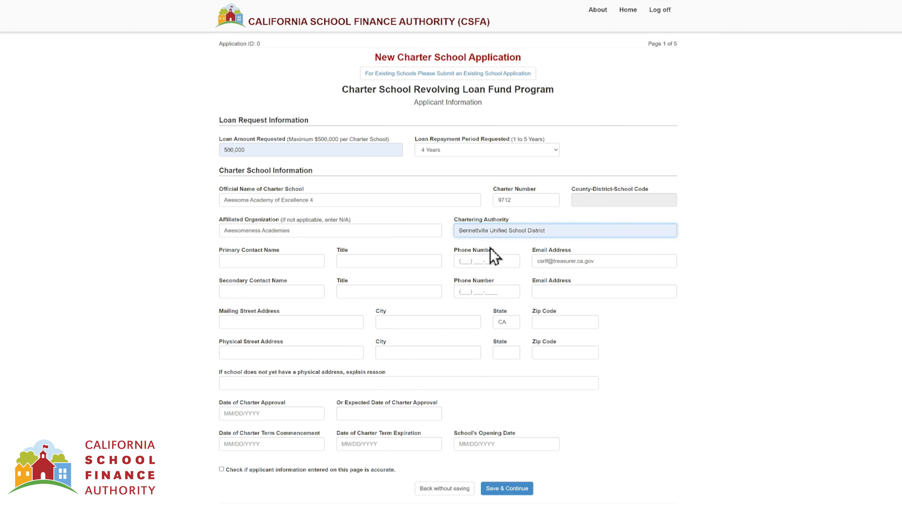
{"action": "left_click", "coordinate": [312, 263]}
{"action": "type", "text": "John Doe"}
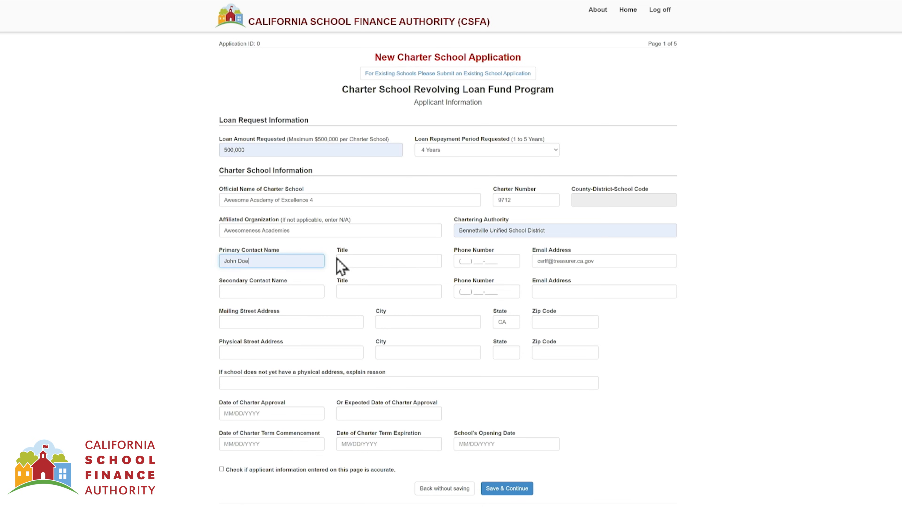
{"action": "left_click", "coordinate": [342, 268]}
{"action": "type", "text": "Chief of Applications"}
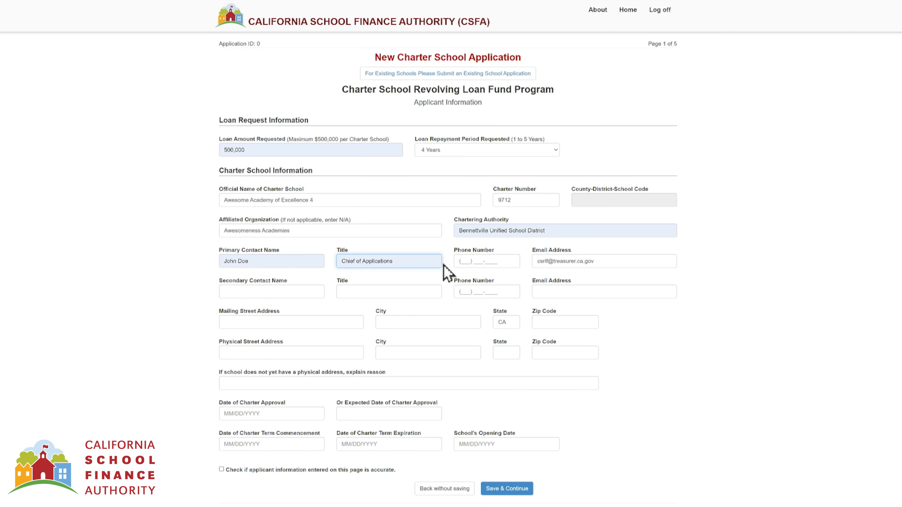
{"action": "left_click", "coordinate": [476, 262]}
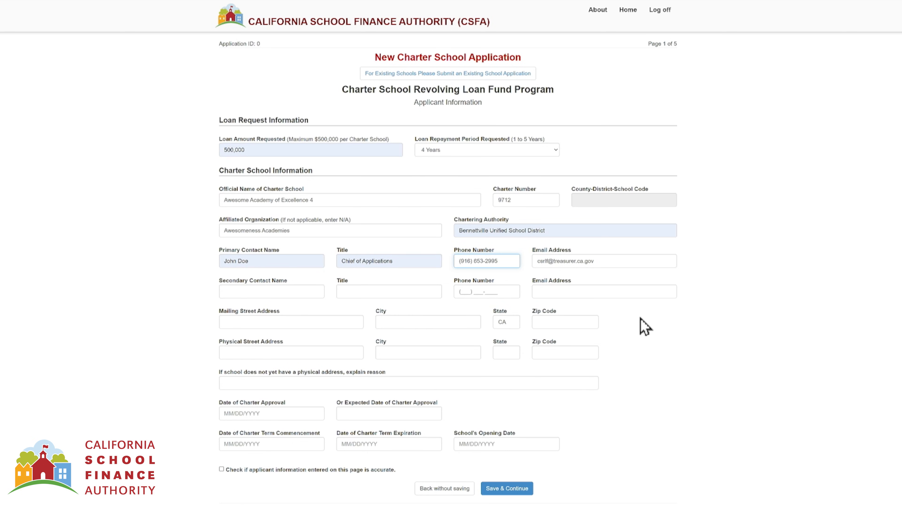
{"action": "key", "text": "Tab"}
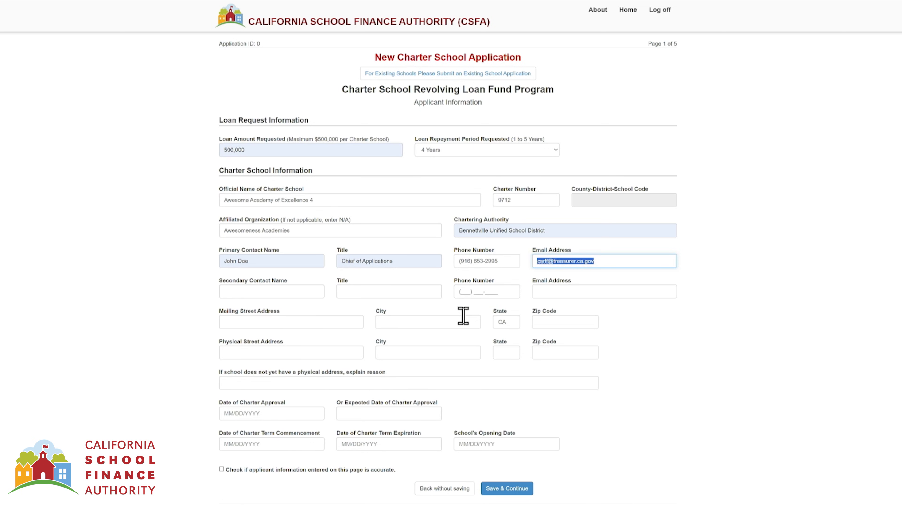
- Fill in the secondary contact's name, title, phone number and e-mail address
{"action": "left_click", "coordinate": [297, 294]}
{"action": "left_click", "coordinate": [281, 312]}
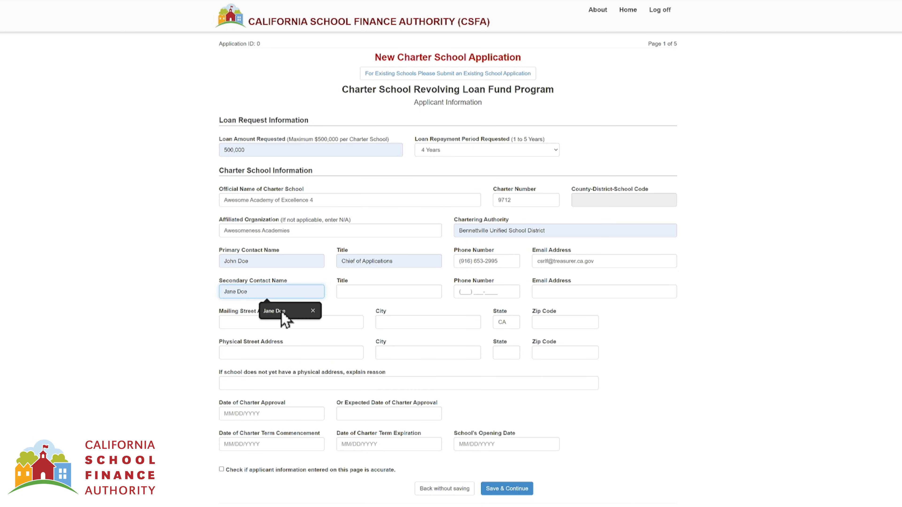
{"action": "left_click", "coordinate": [282, 312]}
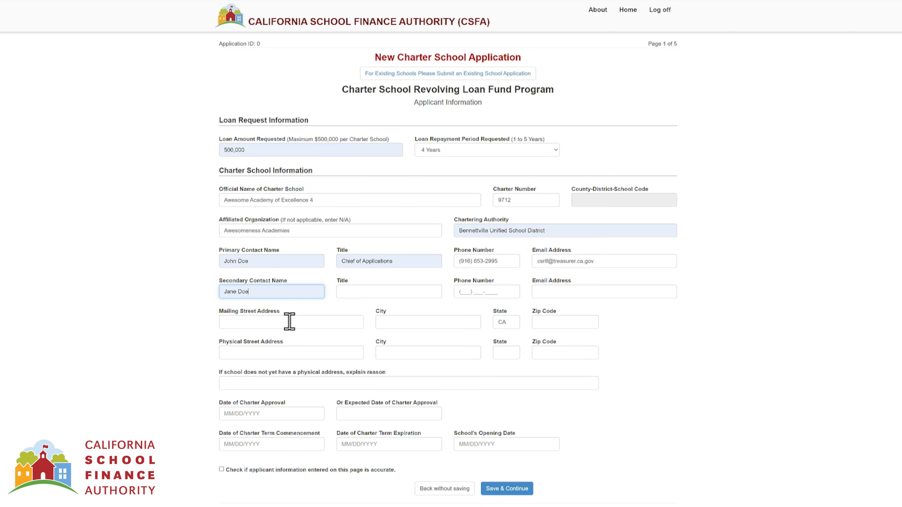
{"action": "left_click", "coordinate": [395, 290]}
{"action": "left_click", "coordinate": [397, 311]}
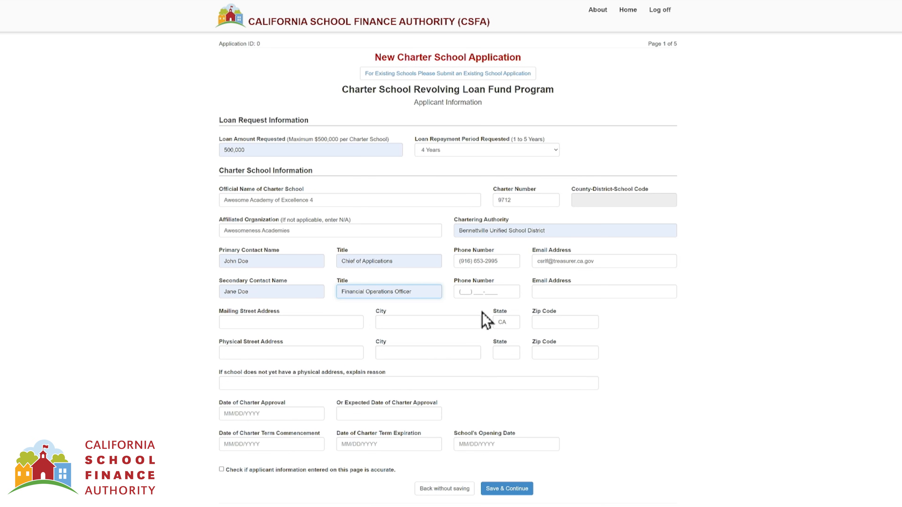
{"action": "left_click", "coordinate": [476, 290]}
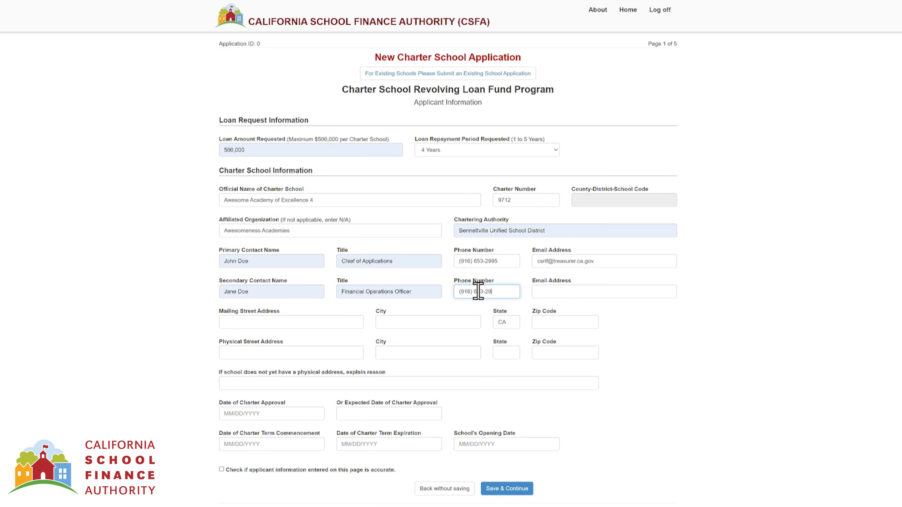
{"action": "left_click", "coordinate": [540, 292]}
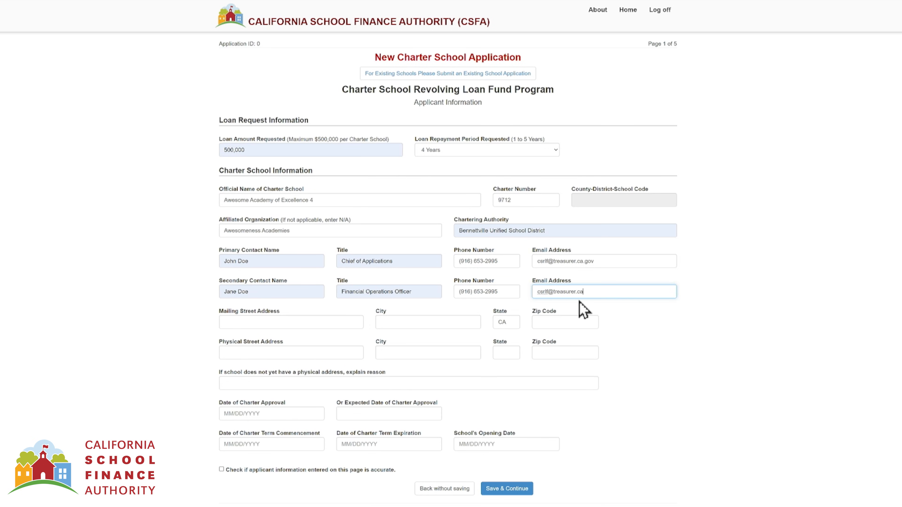
- Enter the full mailing address and the physical address street and city
{"action": "left_click", "coordinate": [321, 319]}
{"action": "type", "text": "915"}
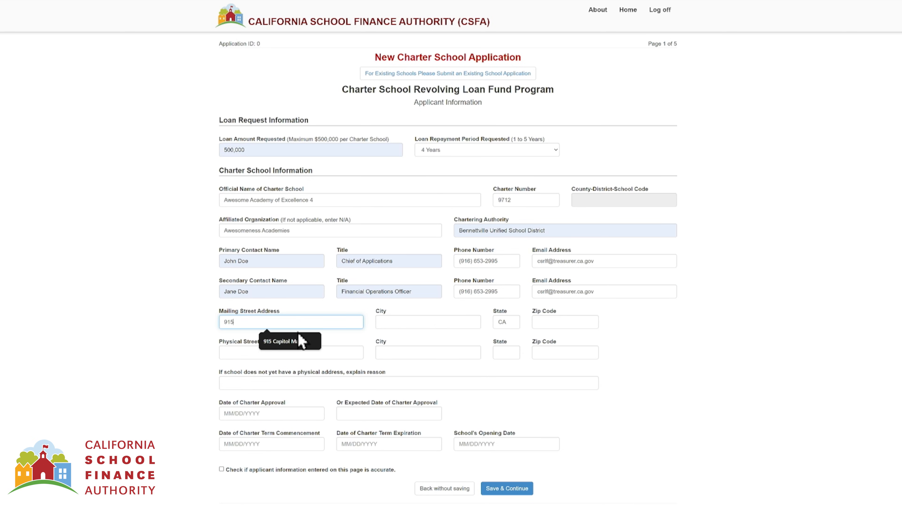
{"action": "left_click", "coordinate": [296, 342]}
{"action": "left_click", "coordinate": [417, 322]}
{"action": "type", "text": "Sacramento"}
{"action": "key", "text": "Tab"}
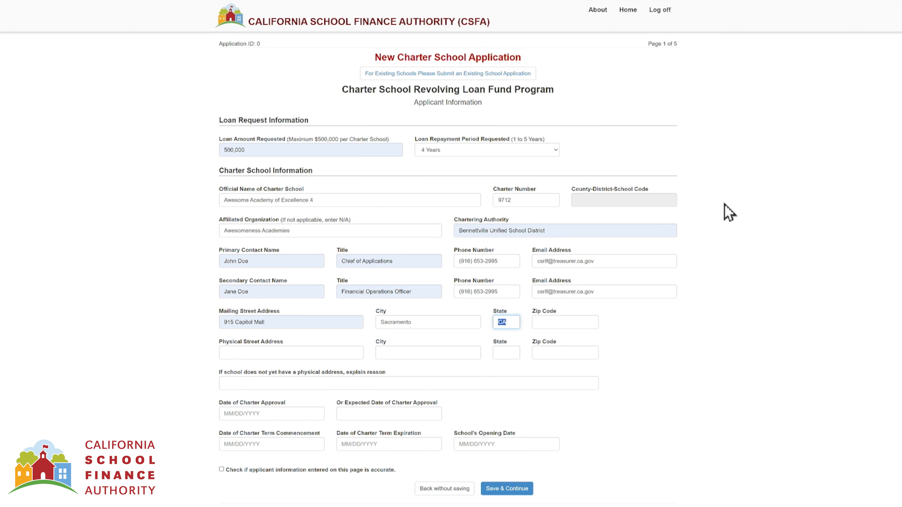
{"action": "key", "text": "Tab"}
{"action": "type", "text": "95814"}
{"action": "left_click", "coordinate": [328, 352]}
{"action": "type", "text": "123"}
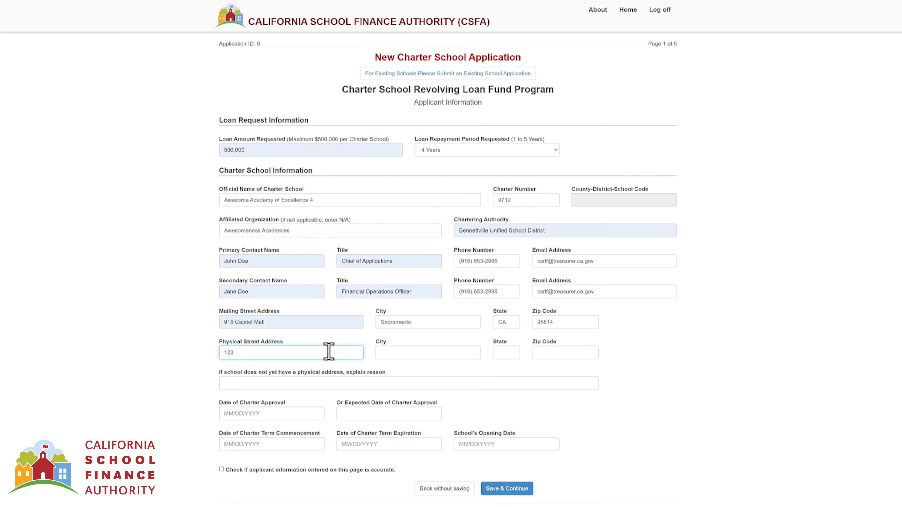
{"action": "type", "text": " Fake S"}
{"action": "key", "text": "Tab"}
{"action": "type", "text": "Sacramento"}
{"action": "key", "text": "Tab"}
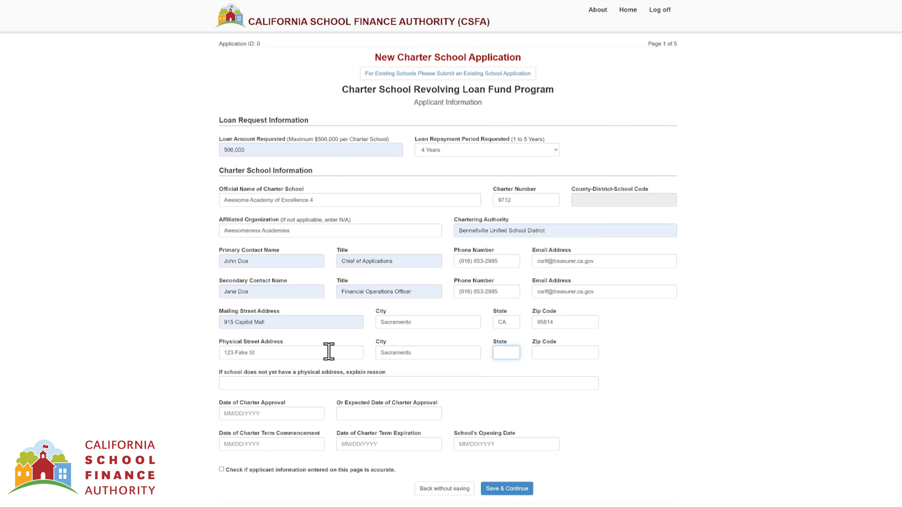
- Finish the physical address state and zip, and explain 'Lease in negotiation, planning to execute lease within 90 days'
{"action": "type", "text": "CA"}
{"action": "key", "text": "Tab"}
{"action": "type", "text": "95816"}
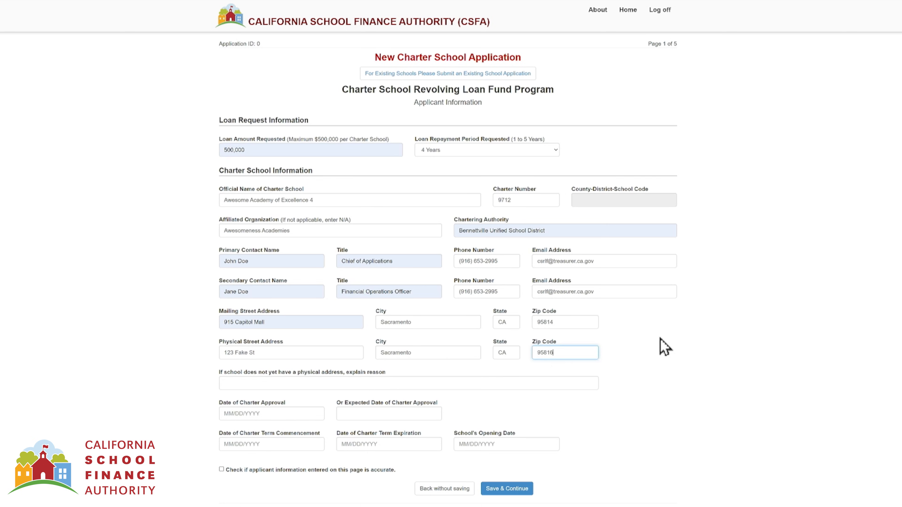
{"action": "key", "text": "Tab"}
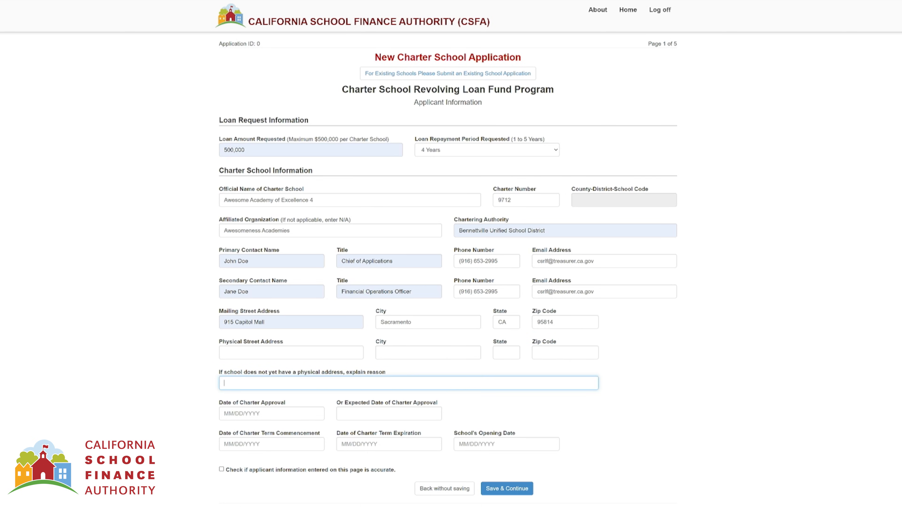
{"action": "type", "text": "Lease in negotiation, planning to execu"}
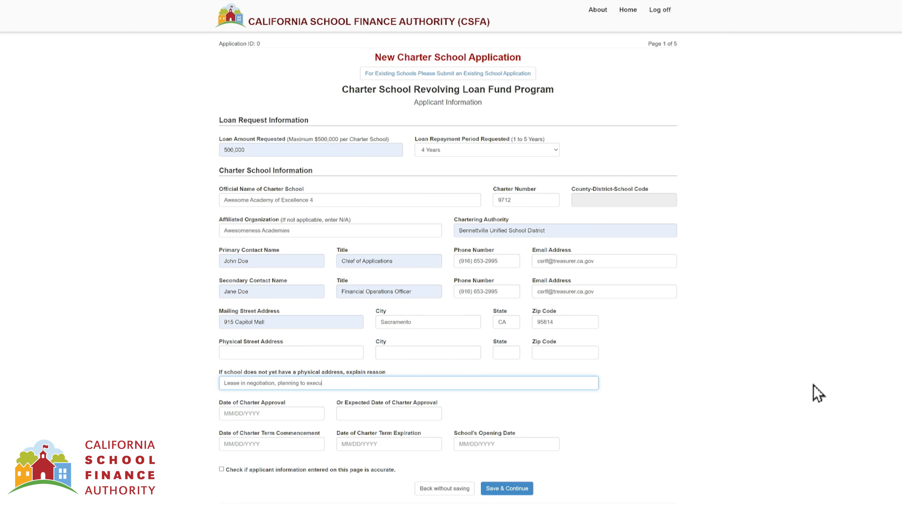
{"action": "type", "text": "te lease in"}
{"action": "key", "text": "BackSpace"}
{"action": "key", "text": "BackSpace"}
{"action": "key", "text": "BackSpace"}
{"action": "type", "text": "within 90 days"}
- Enter charter approval 11/17/2025, term 07/01/2026 to 06/30/2031, and opening date 09/08/2026
{"action": "key", "text": "Tab"}
{"action": "type", "text": "11"}
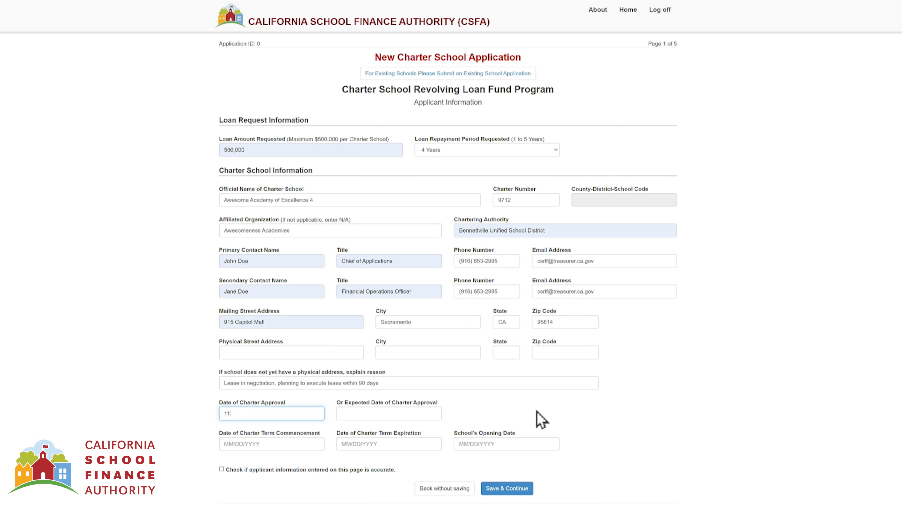
{"action": "type", "text": "/17/2025"}
{"action": "left_click", "coordinate": [302, 449]}
{"action": "type", "text": "07/01/2026"}
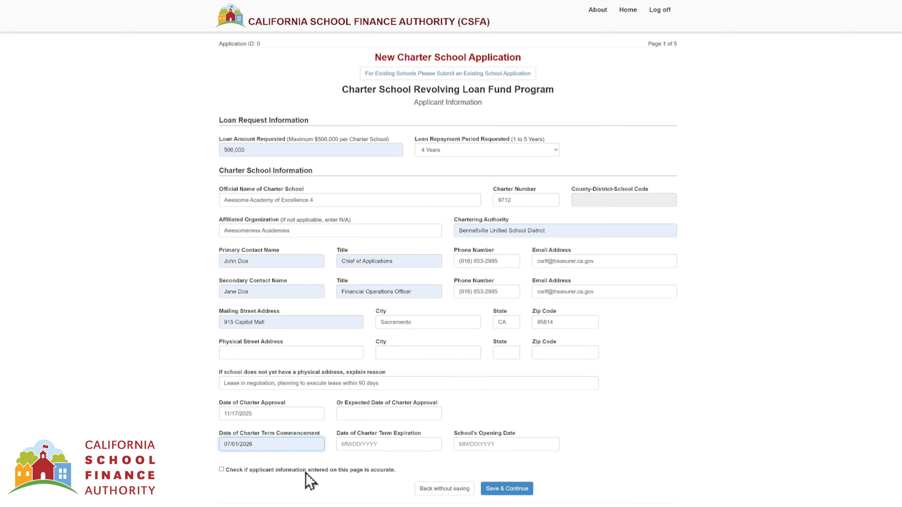
{"action": "left_click", "coordinate": [383, 444]}
{"action": "type", "text": "06/30/2031"}
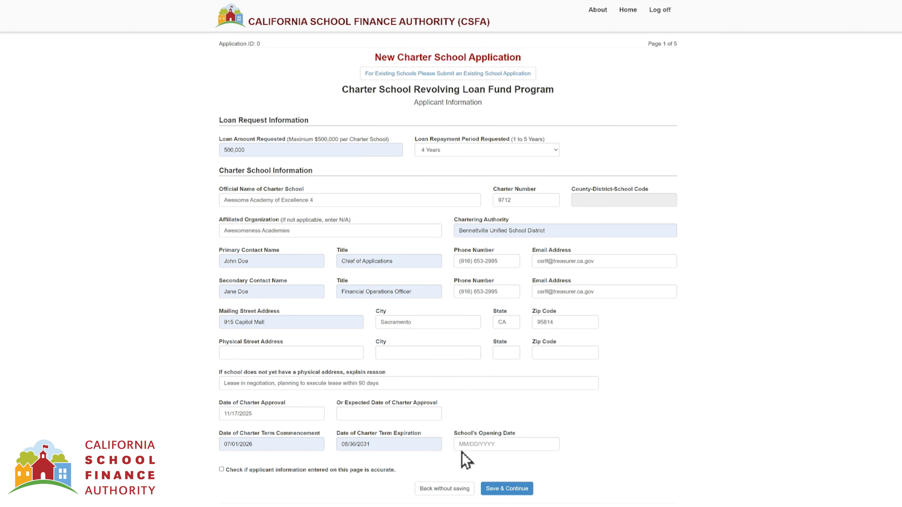
{"action": "left_click", "coordinate": [497, 444]}
{"action": "type", "text": "09/08"}
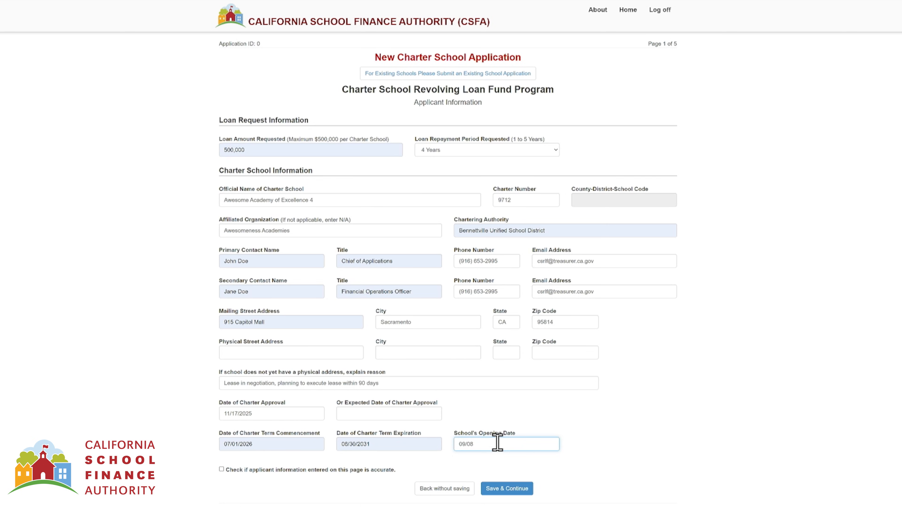
{"action": "type", "text": "/2026"}
- Confirm the opening date and continue past the CDS Code page to page 2 of 5
{"action": "left_click", "coordinate": [608, 415]}
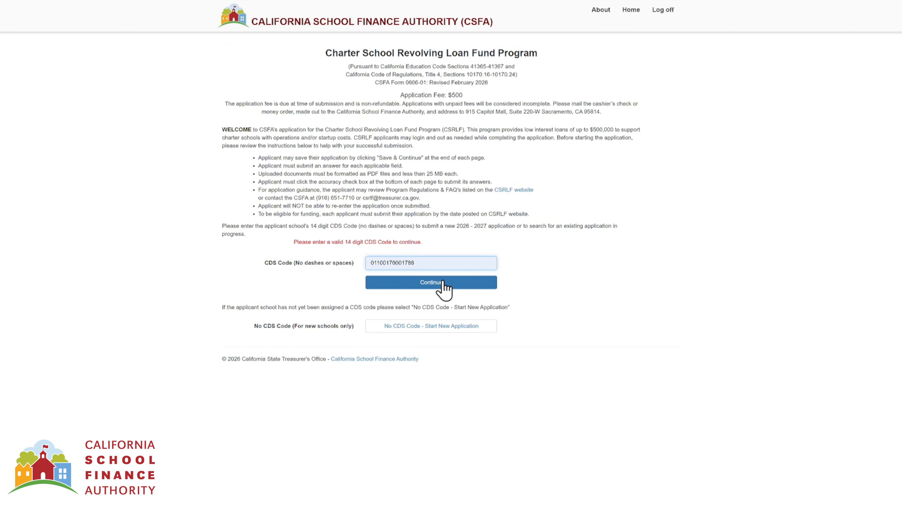
{"action": "left_click", "coordinate": [453, 283]}
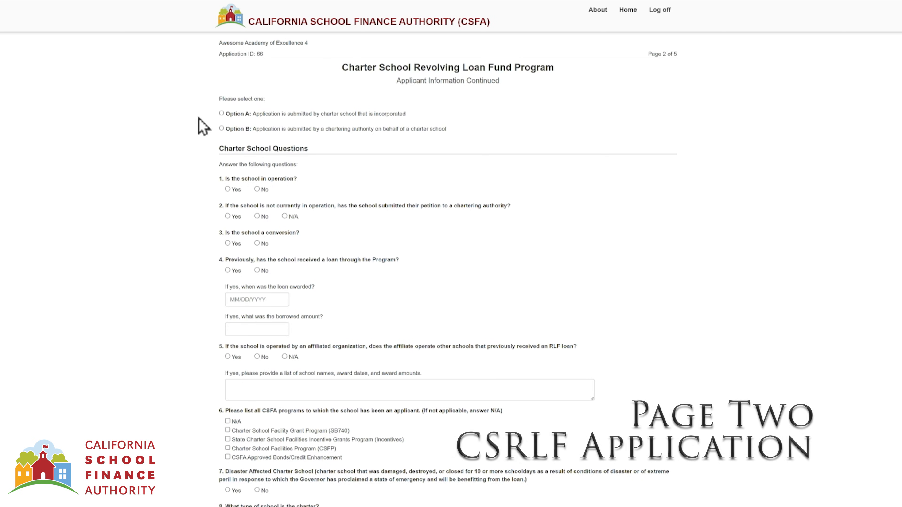
- Choose Option A for an incorporated school, enter the corporation name, and upload Test File - 2.4mb.pdf
{"action": "left_click", "coordinate": [221, 113]}
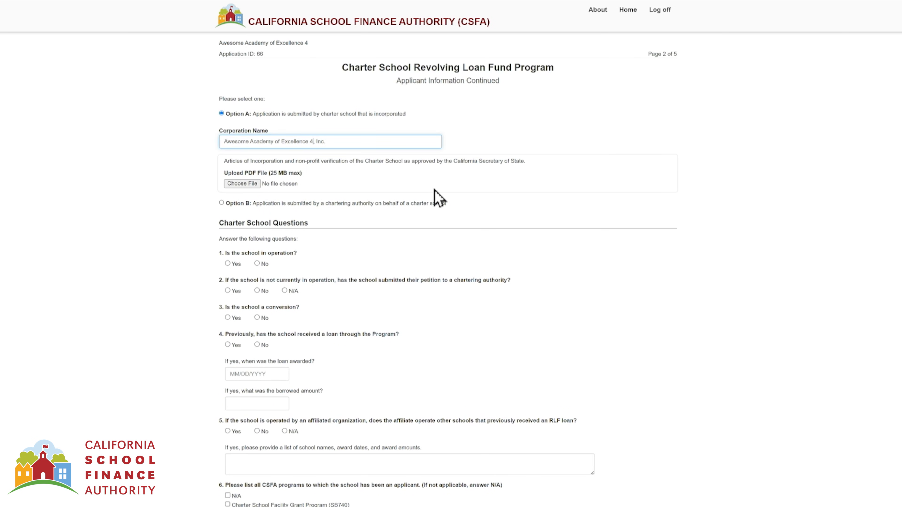
{"action": "left_click", "coordinate": [516, 146]}
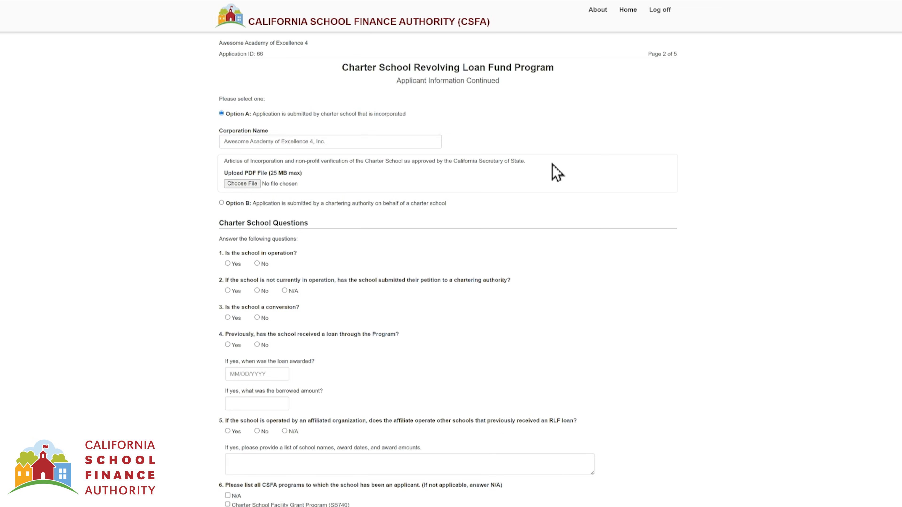
{"action": "left_click", "coordinate": [259, 188]}
{"action": "left_click", "coordinate": [292, 161]}
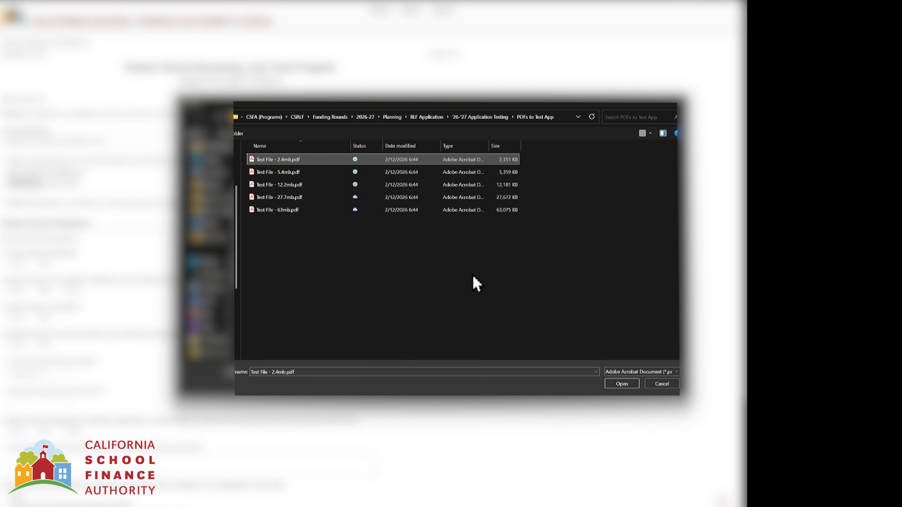
{"action": "left_click", "coordinate": [622, 387]}
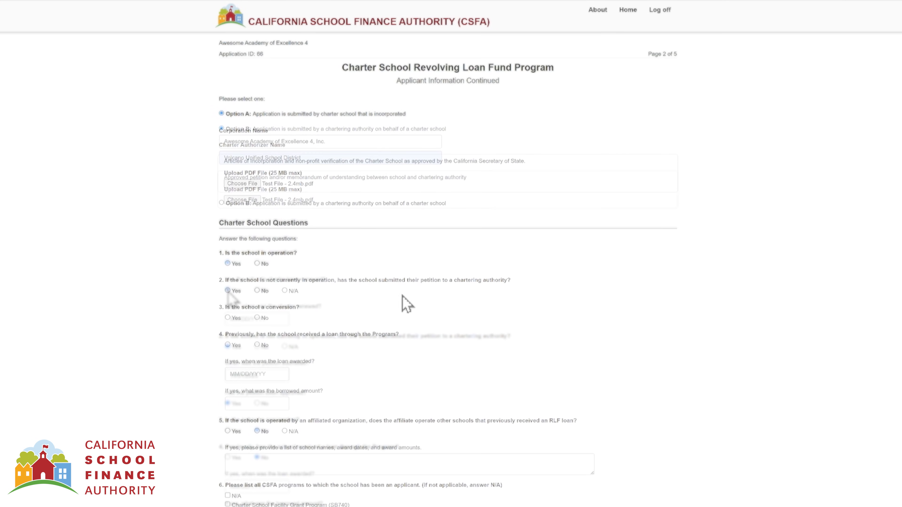
- Answer question 1: the school is in operation and set its charter renewal status
{"action": "left_click", "coordinate": [236, 264]}
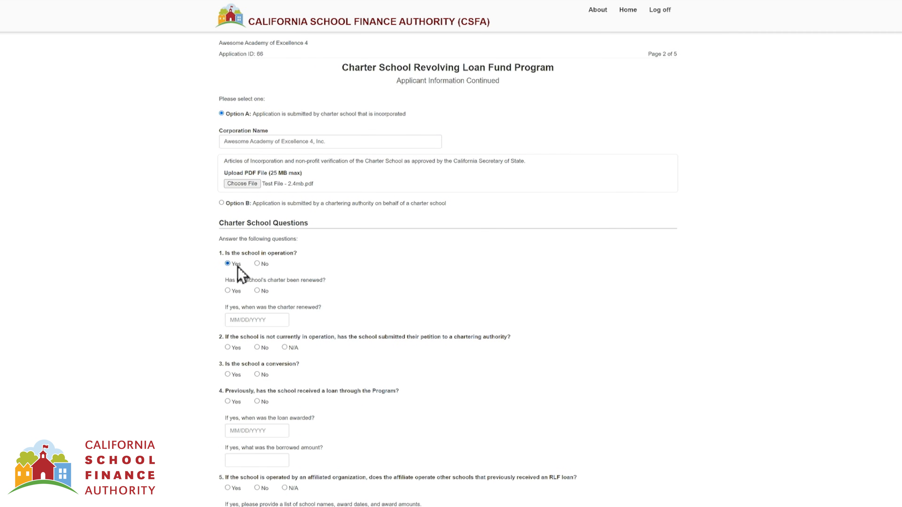
{"action": "left_click", "coordinate": [257, 291]}
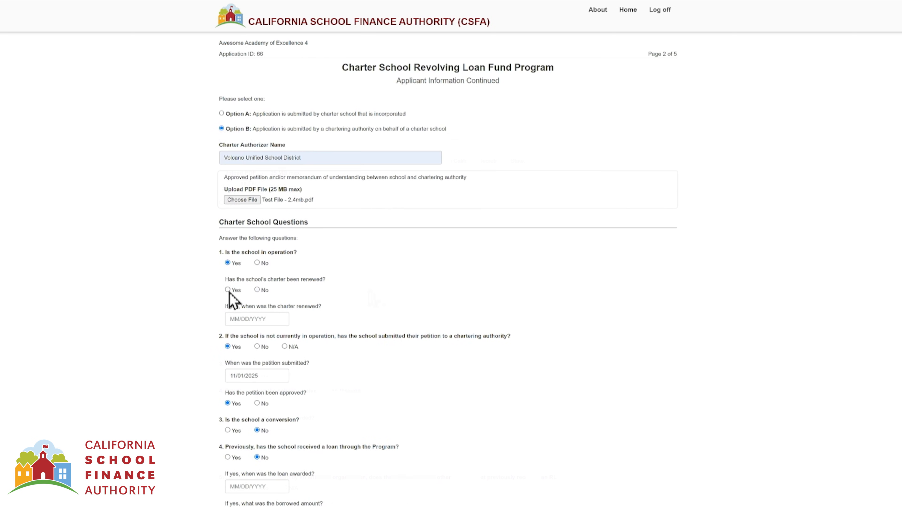
{"action": "left_click", "coordinate": [227, 289]}
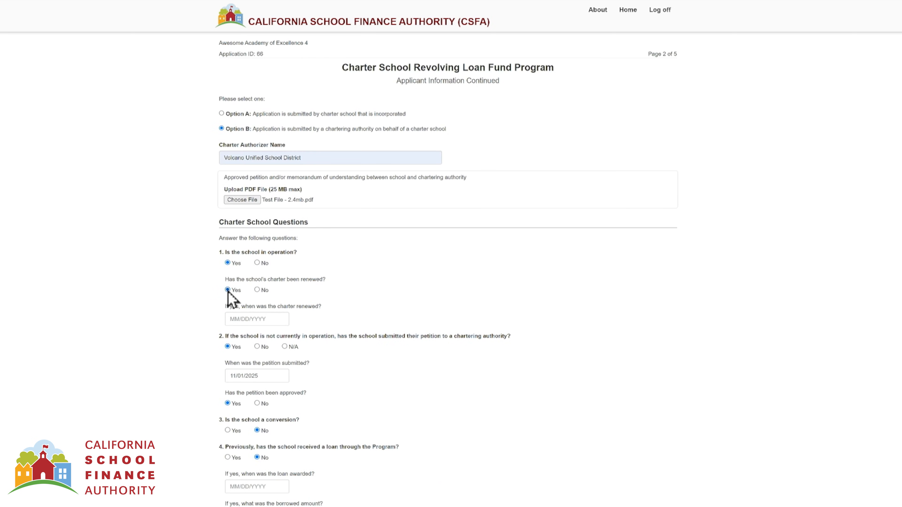
{"action": "left_click", "coordinate": [249, 319]}
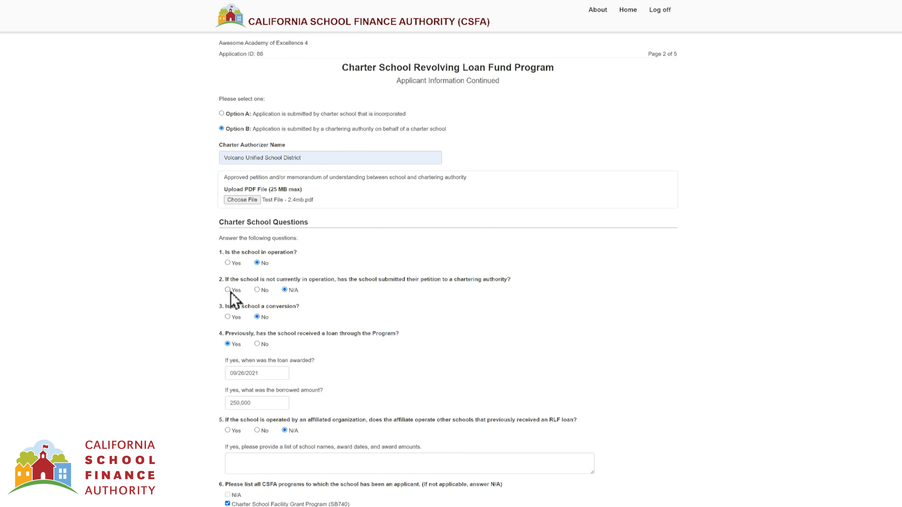
- Record the petition as submitted 11/01/2025 and not yet approved, starting the expected approval date
{"action": "left_click", "coordinate": [228, 290]}
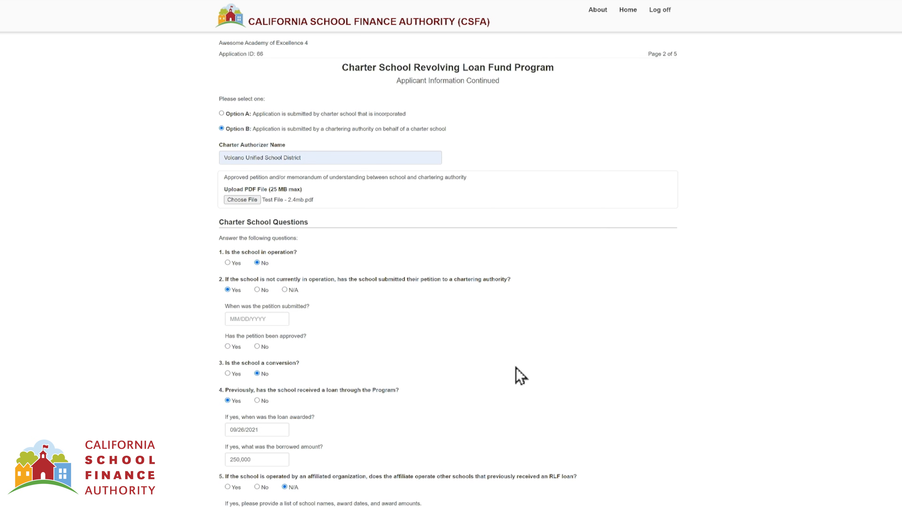
{"action": "key", "text": "Tab"}
{"action": "type", "text": "11/01/2025"}
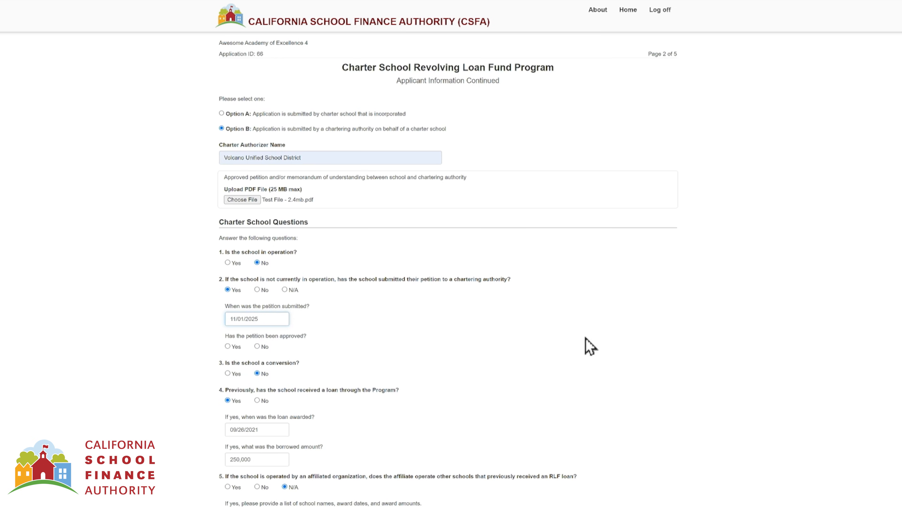
{"action": "left_click", "coordinate": [257, 347]}
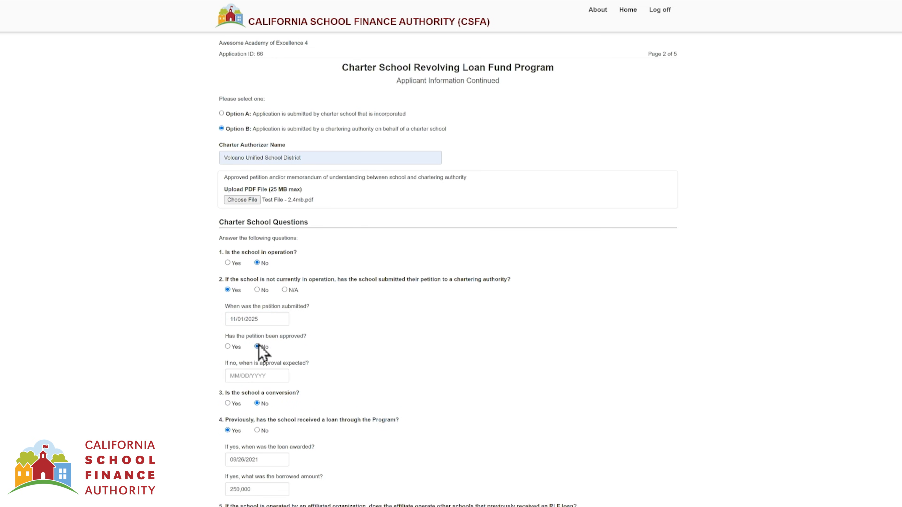
{"action": "left_click", "coordinate": [264, 376]}
{"action": "type", "text": "1"}
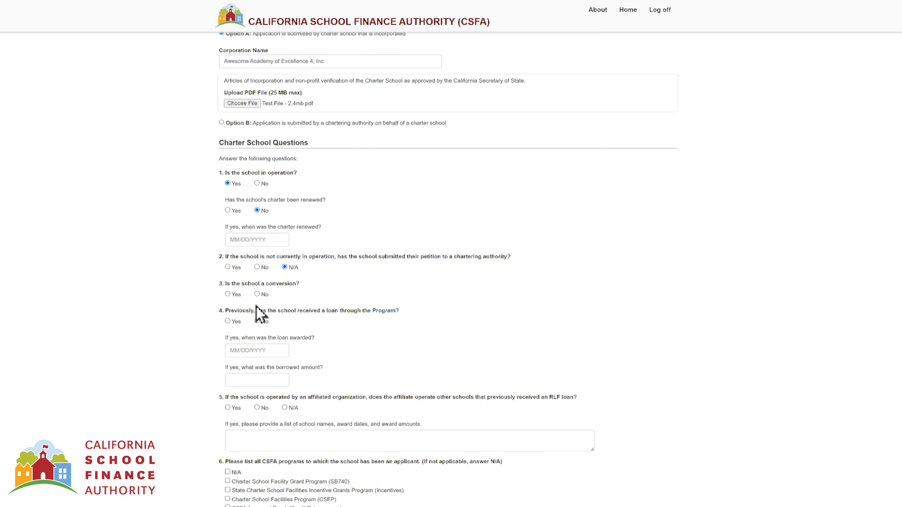
- Mark the school as not a conversion and record a prior 250,000 loan awarded 09/26/2021
{"action": "left_click", "coordinate": [256, 294]}
{"action": "left_click", "coordinate": [258, 321]}
{"action": "scroll", "coordinate": [471, 336], "scroll_direction": "down", "scroll_amount": 1}
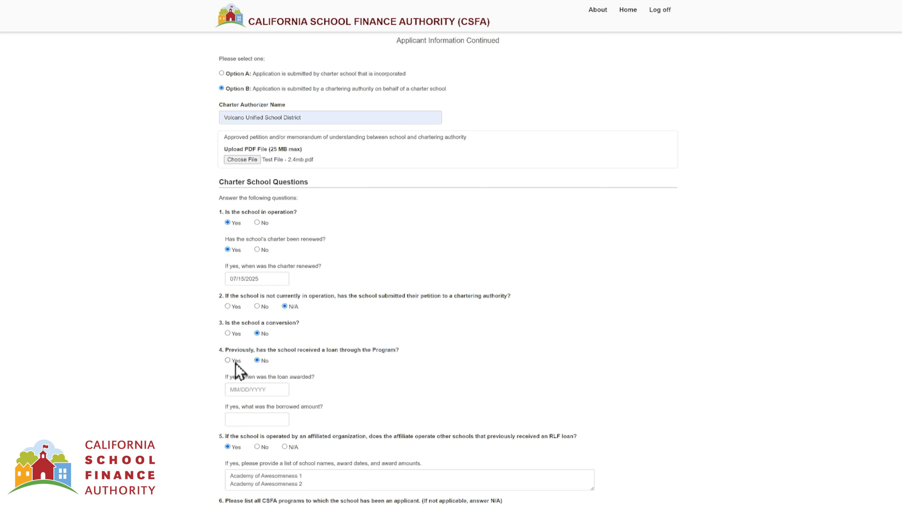
{"action": "left_click", "coordinate": [228, 360]}
{"action": "left_click", "coordinate": [257, 389]}
{"action": "type", "text": "09/26/2021"}
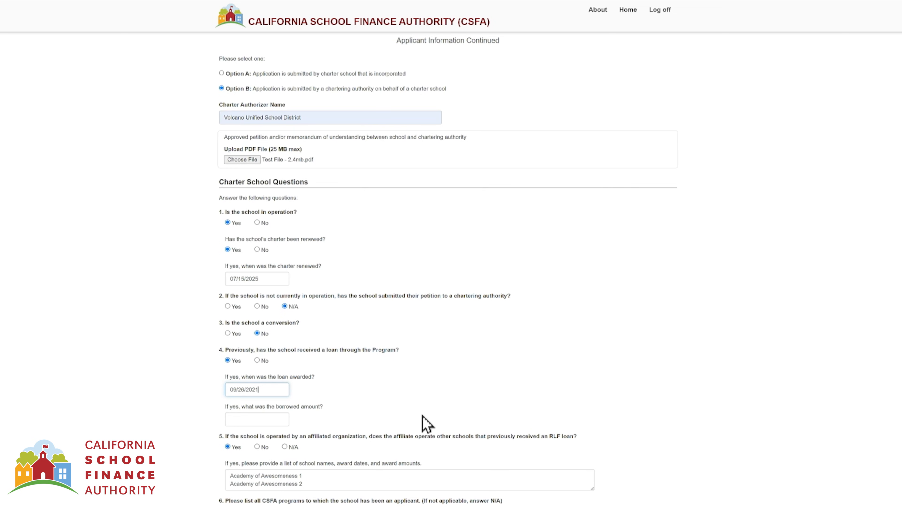
{"action": "key", "text": "Tab"}
{"action": "type", "text": "25000"}
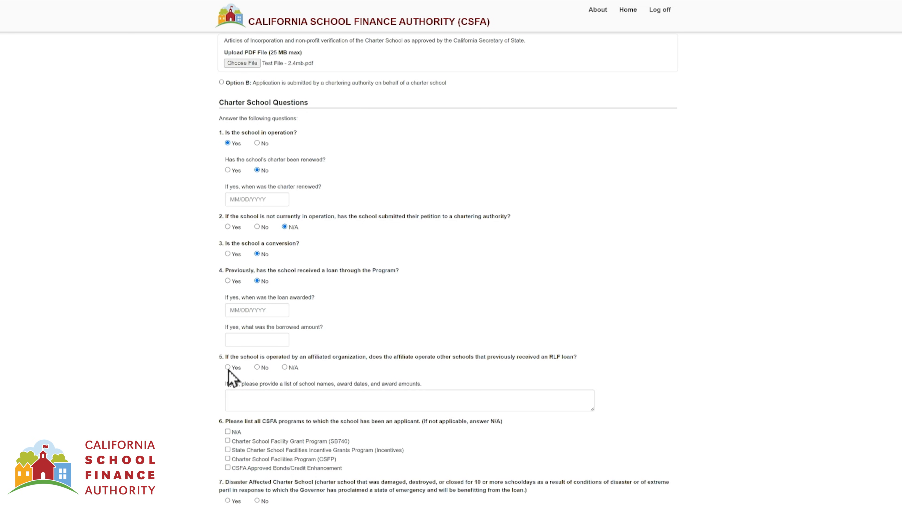
- List the affiliate's schools with RLF loans: Academy of Awesomeness 1 and Academy of Awesomeness 2
{"action": "left_click", "coordinate": [254, 407]}
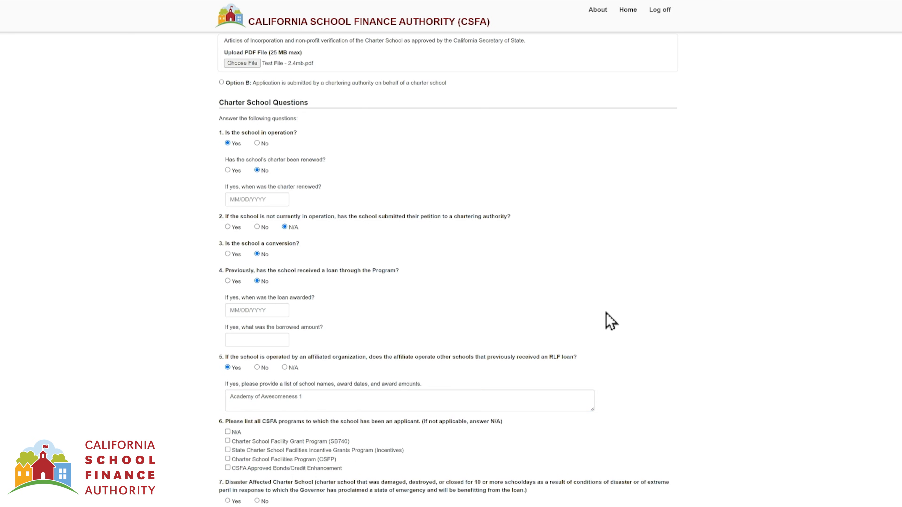
{"action": "left_click", "coordinate": [529, 401]}
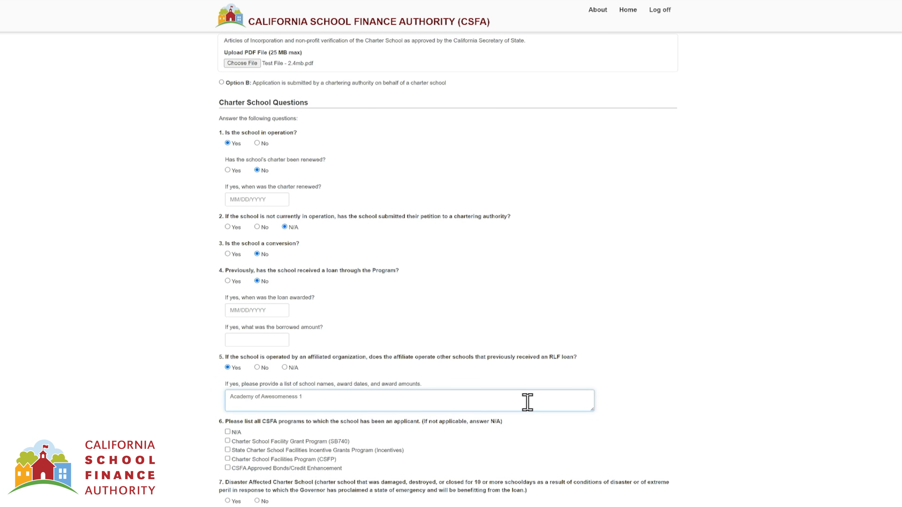
{"action": "type", "text": "Academy of Awesomeness 2"}
{"action": "left_click", "coordinate": [672, 322]}
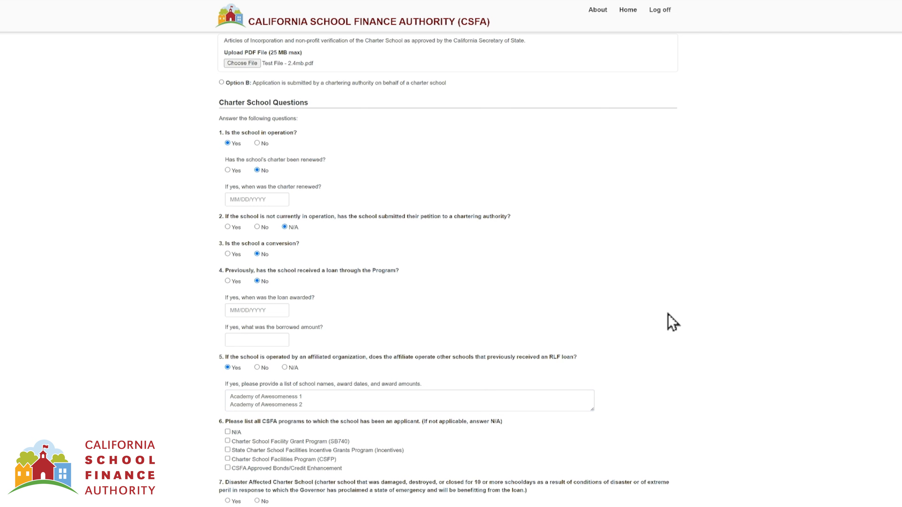
{"action": "scroll", "coordinate": [670, 320], "scroll_direction": "down", "scroll_amount": 1}
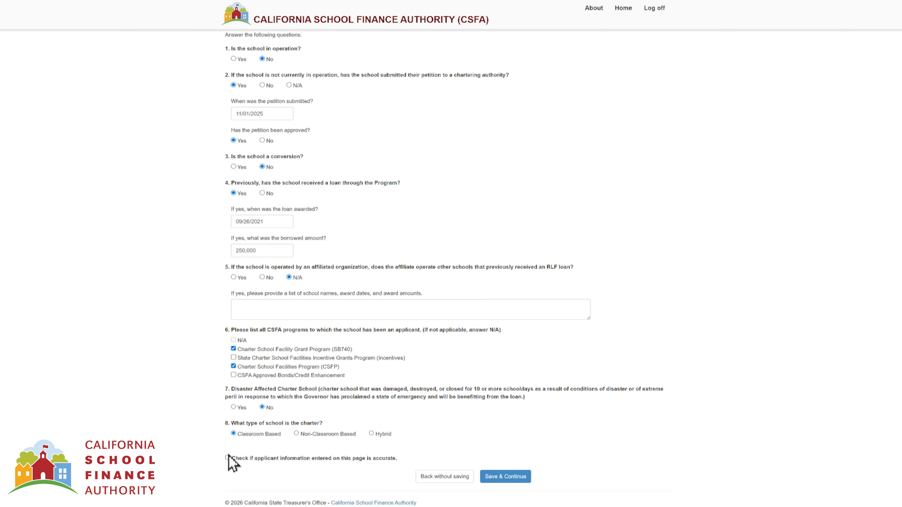
- Save the completed page 2 and continue to page 3, Operational Documentation
{"action": "left_click", "coordinate": [521, 482]}
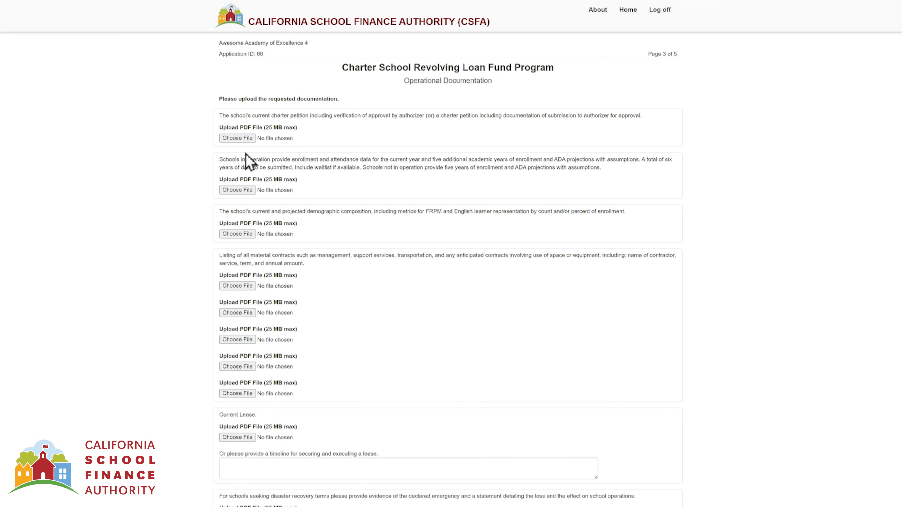
- Attach the 12.2 MB test PDF as the charter petition upload
{"action": "left_click", "coordinate": [254, 139]}
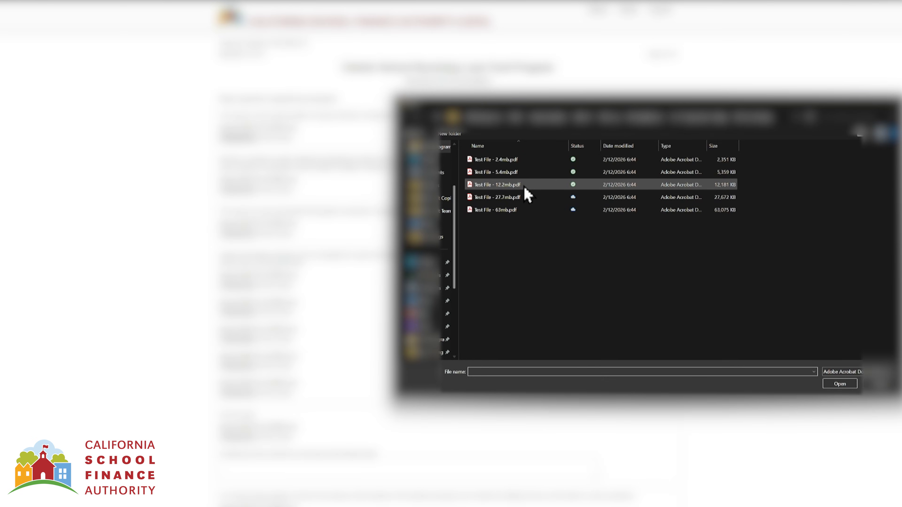
{"action": "left_click", "coordinate": [525, 188]}
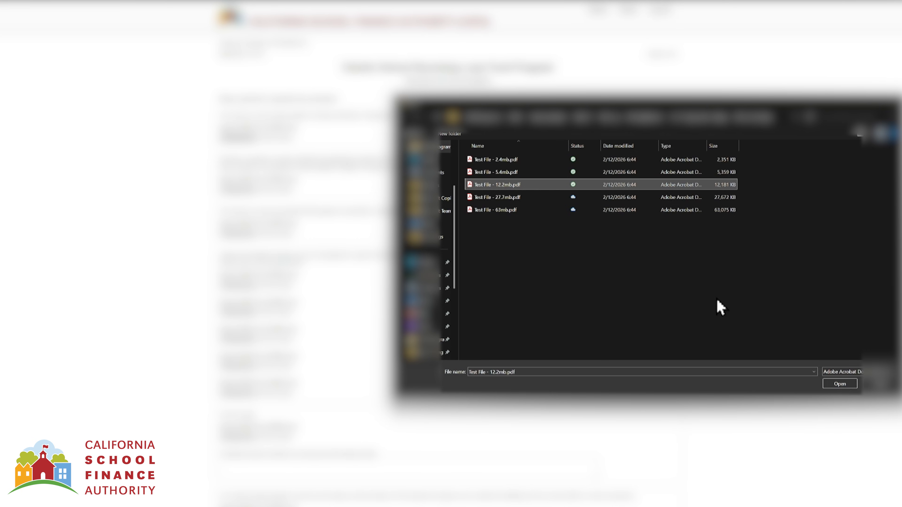
{"action": "left_click", "coordinate": [838, 388]}
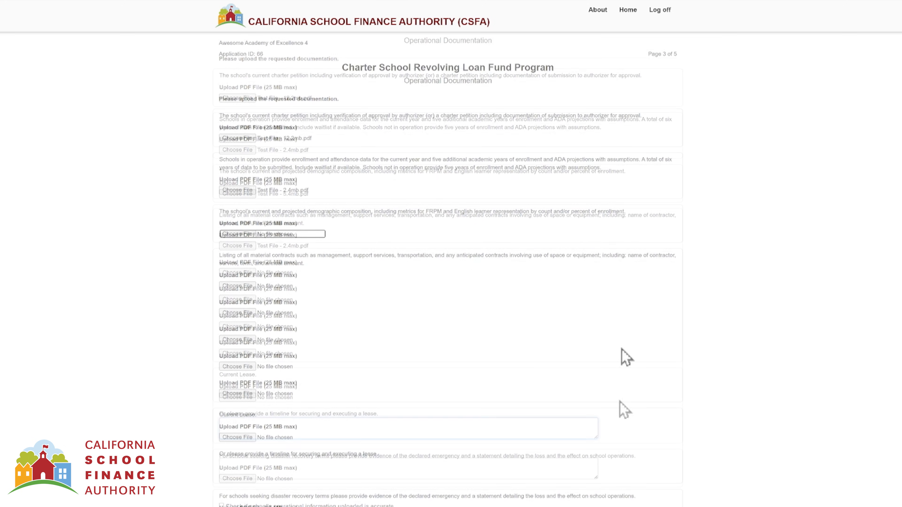
- Give a mid October 2026 lease timeline, confirm the operational information is accurate, and save page 3
{"action": "type", "text": "The school is ne"}
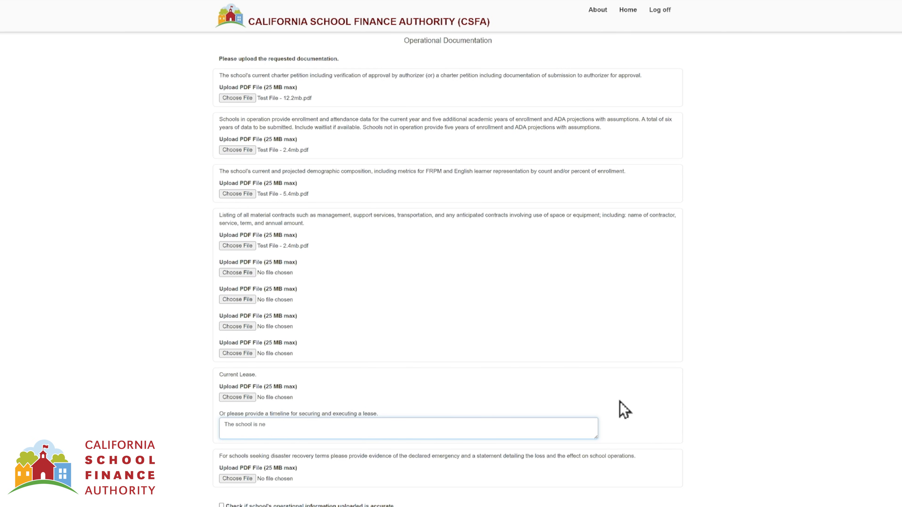
{"action": "type", "text": "gotiating a lease with the lessor and the expectation is to have a secured lease by mid "}
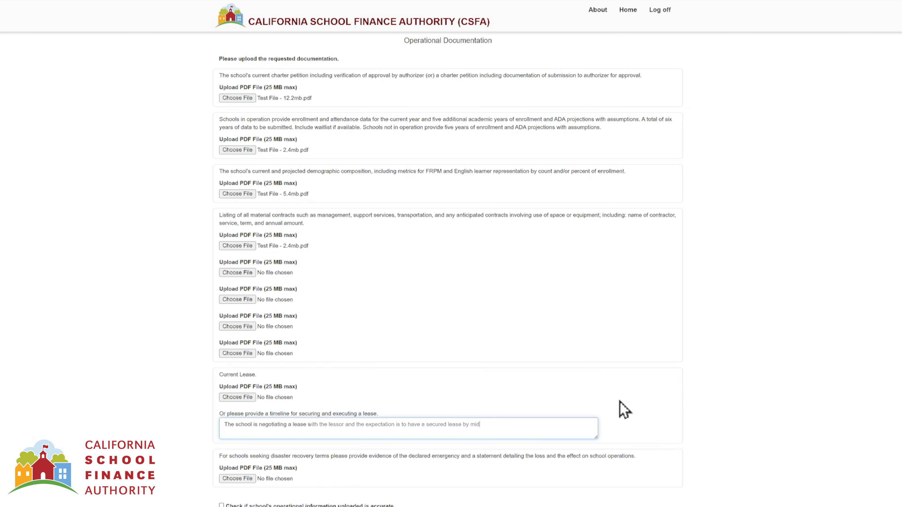
{"action": "type", "text": "October 2026"}
{"action": "scroll", "coordinate": [718, 433], "scroll_direction": "down", "scroll_amount": 1}
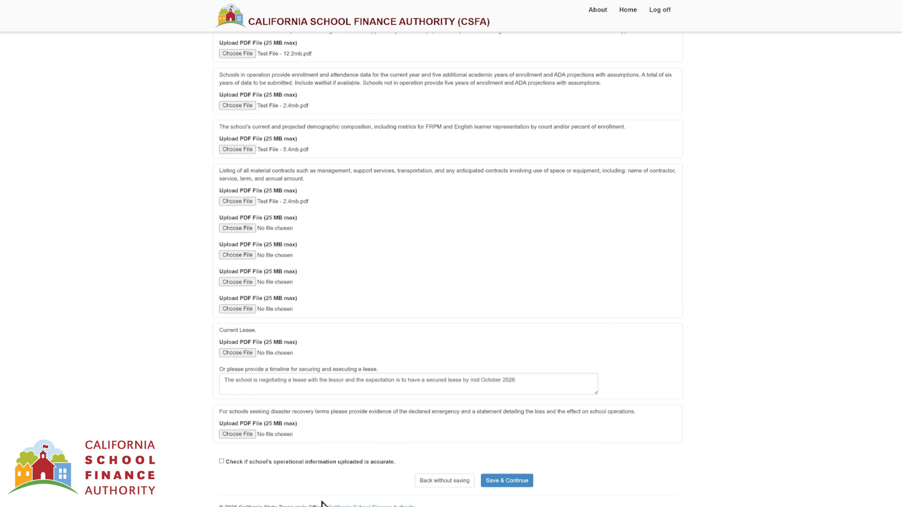
{"action": "left_click", "coordinate": [222, 461]}
{"action": "left_click", "coordinate": [497, 483]}
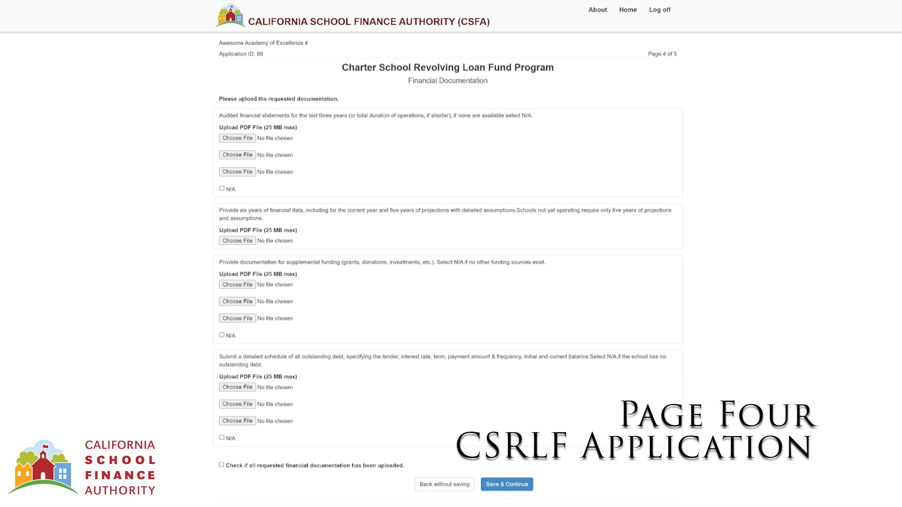
- Mark audited financial statements and supplemental funding N/A, then save to reach page 5
{"action": "left_click", "coordinate": [222, 189]}
{"action": "left_click", "coordinate": [222, 335]}
{"action": "left_click", "coordinate": [222, 438]}
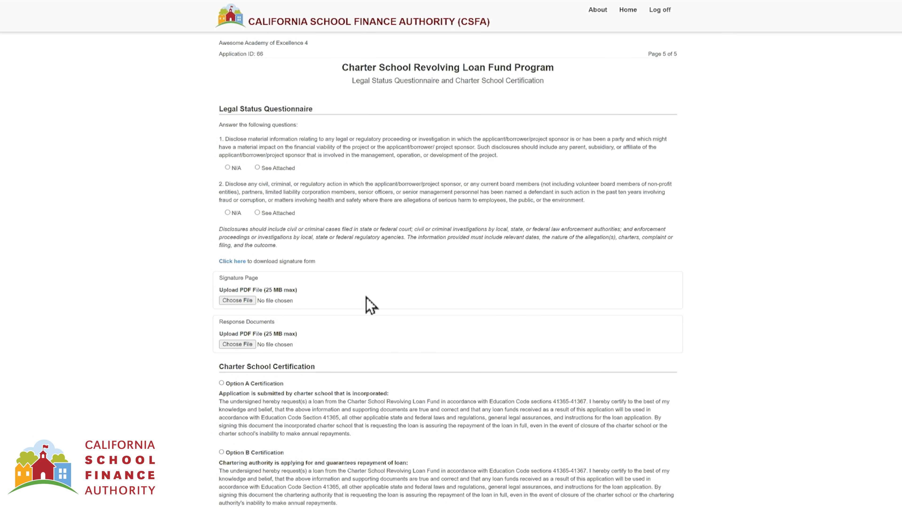
{"action": "left_click", "coordinate": [234, 262]}
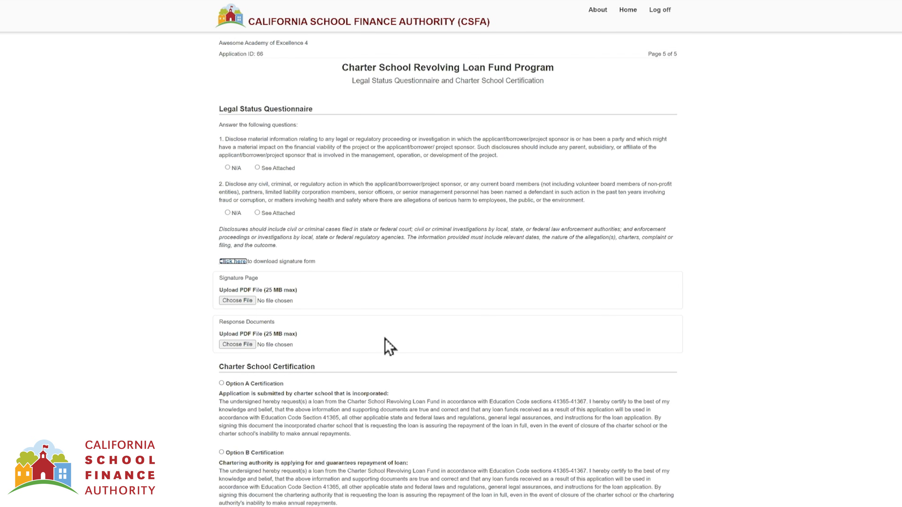
{"action": "scroll", "coordinate": [387, 347], "scroll_direction": "down", "scroll_amount": 2}
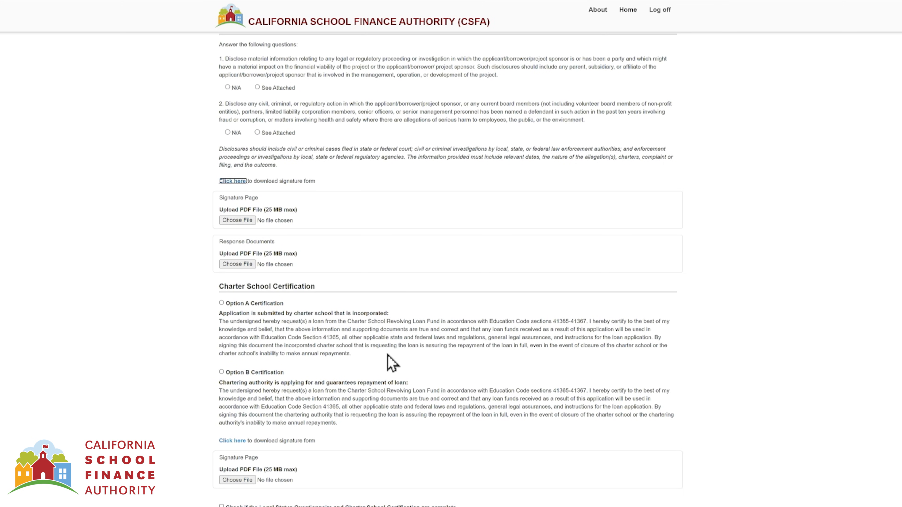
{"action": "scroll", "coordinate": [790, 335], "scroll_direction": "down", "scroll_amount": 1}
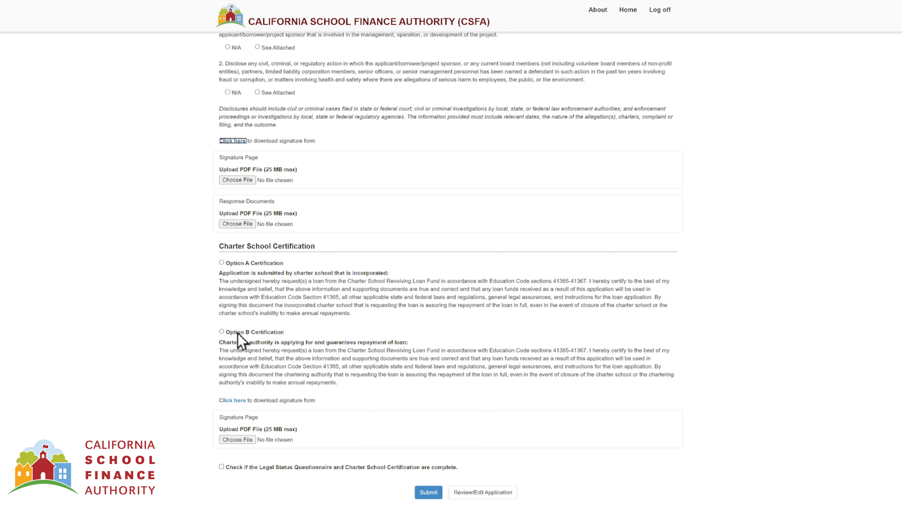
{"action": "left_click", "coordinate": [234, 401]}
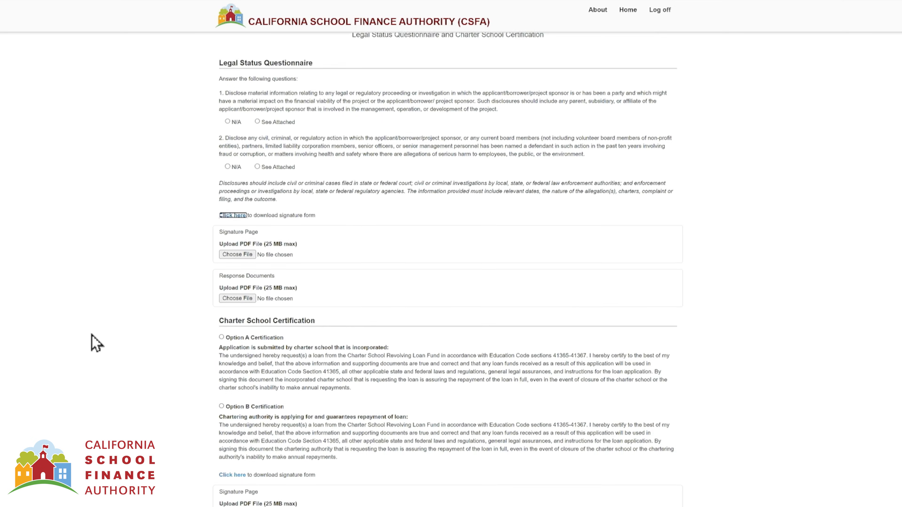
{"action": "scroll", "coordinate": [95, 342], "scroll_direction": "down", "scroll_amount": 3}
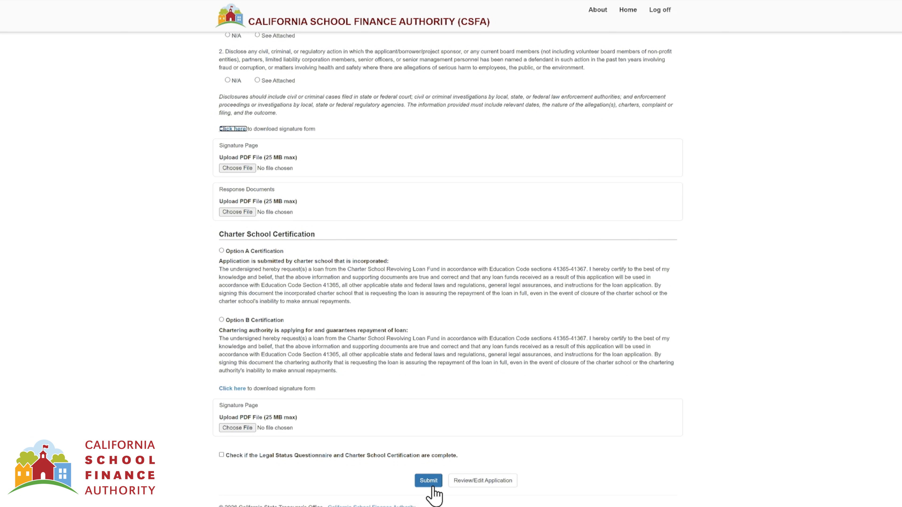
- Revisit earlier pages, tick the Legal Status Questionnaire and Certification complete box, and submit
{"action": "left_click", "coordinate": [473, 484]}
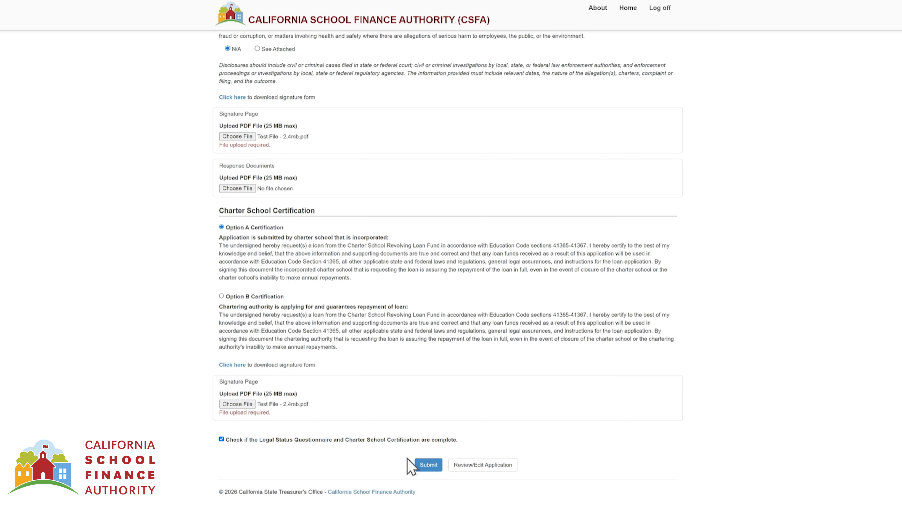
{"action": "left_click", "coordinate": [431, 470]}
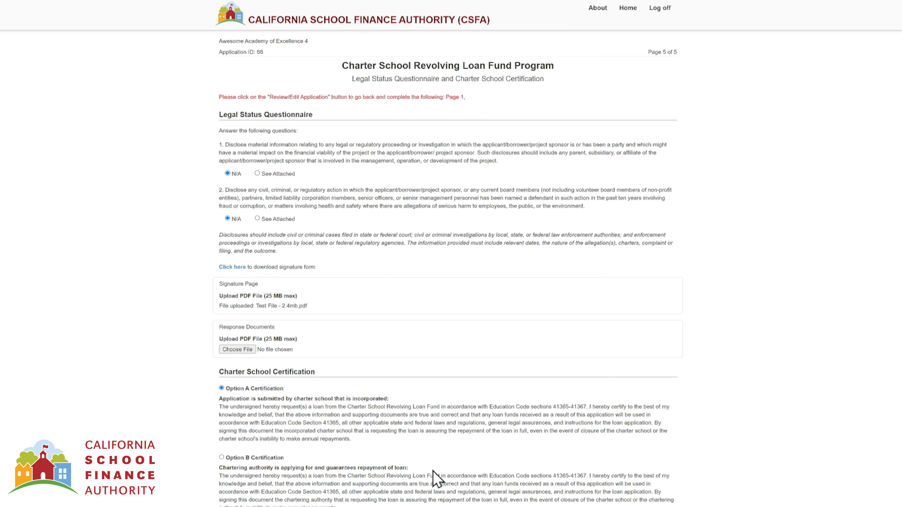
{"action": "scroll", "coordinate": [424, 423], "scroll_direction": "down", "scroll_amount": 3}
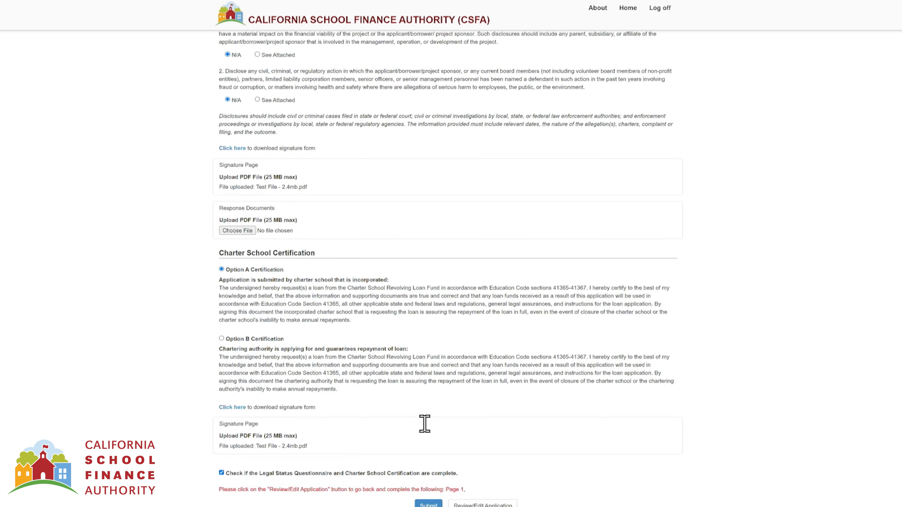
{"action": "scroll", "coordinate": [425, 423], "scroll_direction": "down", "scroll_amount": 1}
{"action": "left_click", "coordinate": [470, 468]}
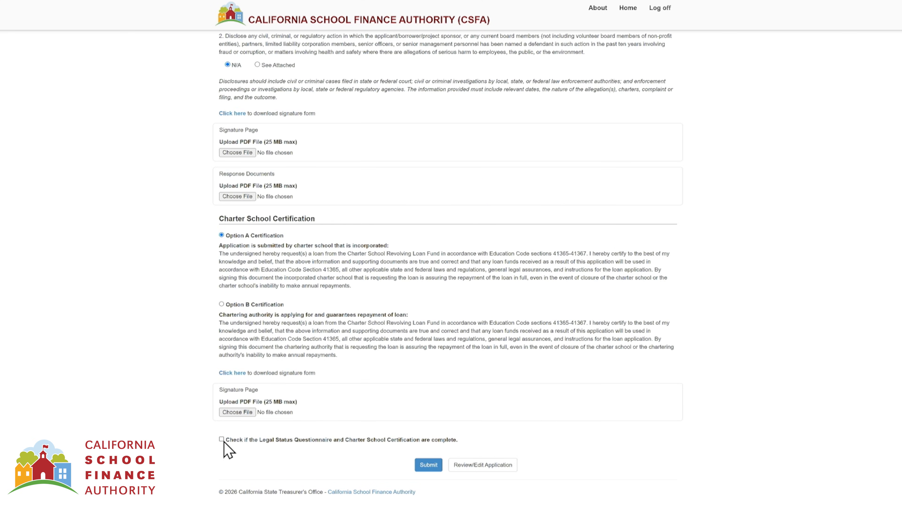
{"action": "left_click", "coordinate": [223, 442]}
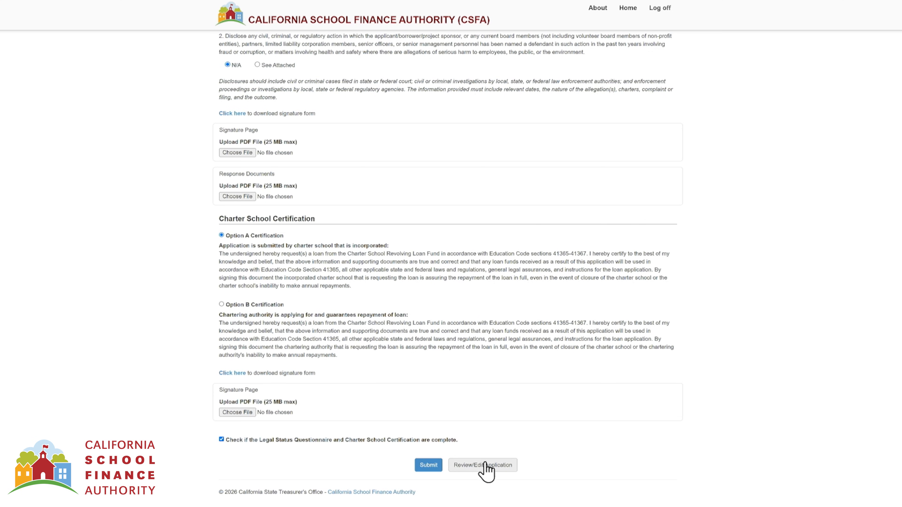
{"action": "left_click", "coordinate": [429, 465]}
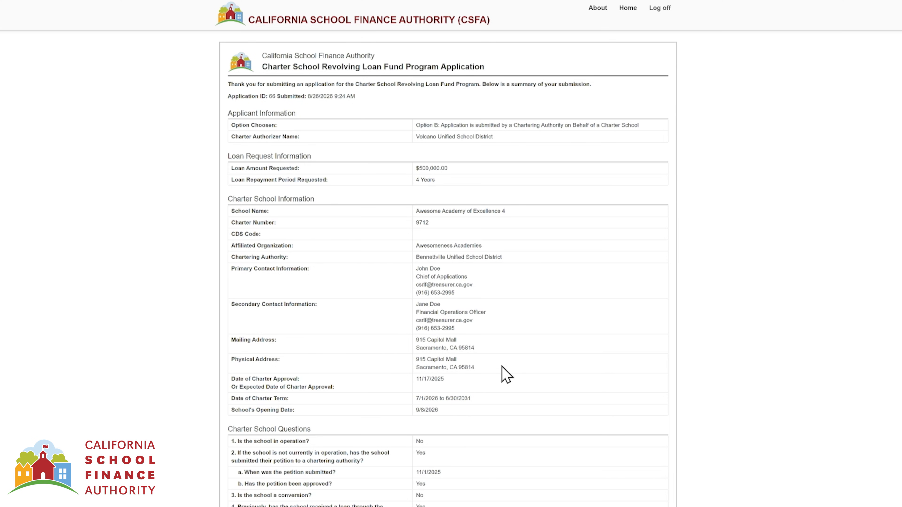
- Print the application's submission summary and finish with Done
{"action": "scroll", "coordinate": [493, 431], "scroll_direction": "down", "scroll_amount": 5}
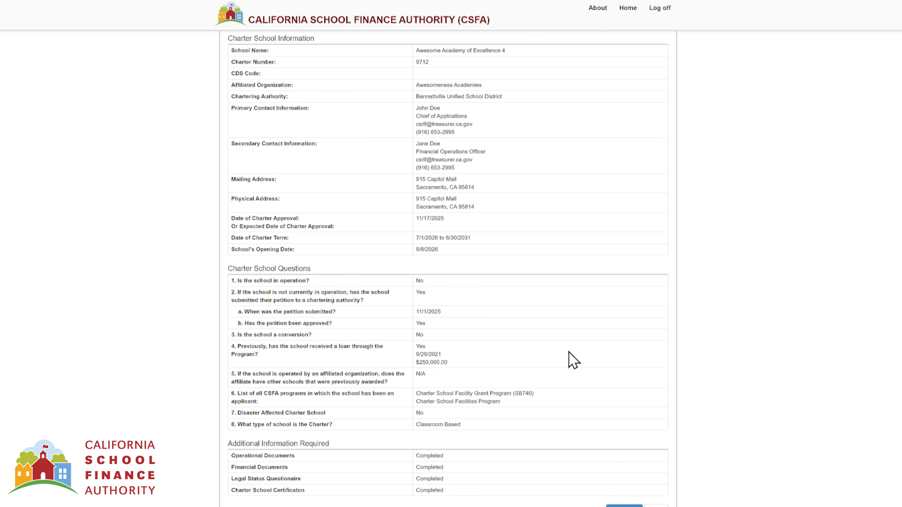
{"action": "scroll", "coordinate": [574, 359], "scroll_direction": "down", "scroll_amount": 2}
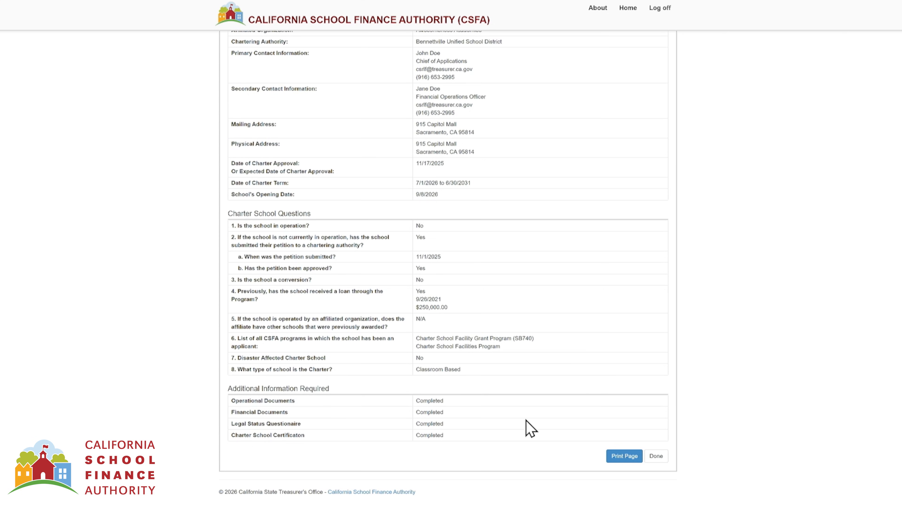
{"action": "left_click", "coordinate": [635, 460]}
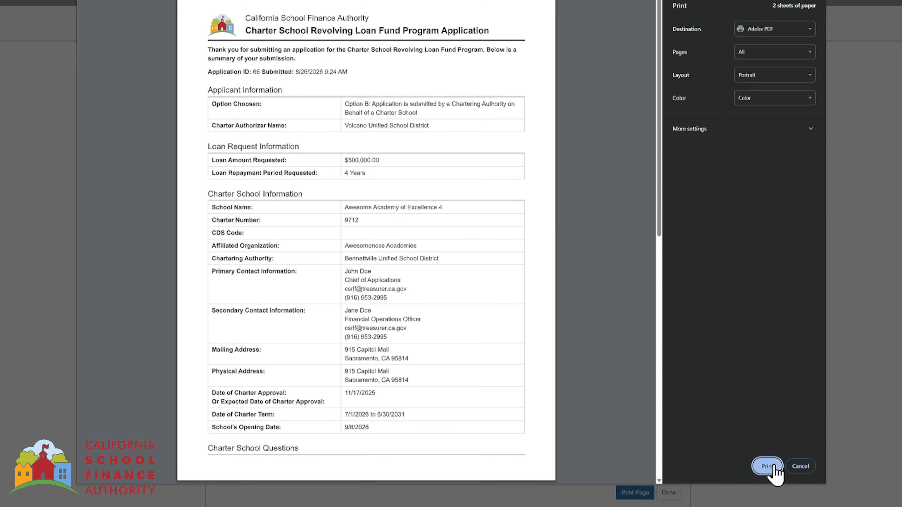
{"action": "left_click", "coordinate": [767, 467]}
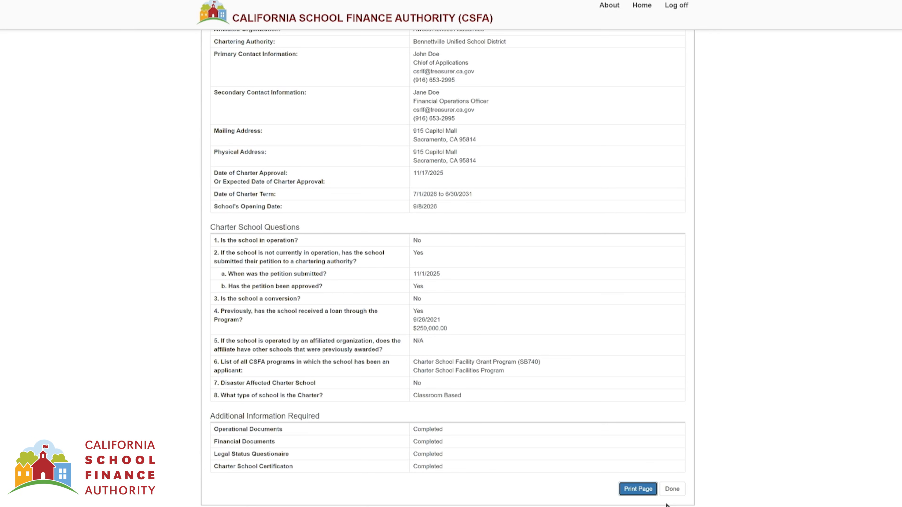
{"action": "left_click", "coordinate": [672, 490]}
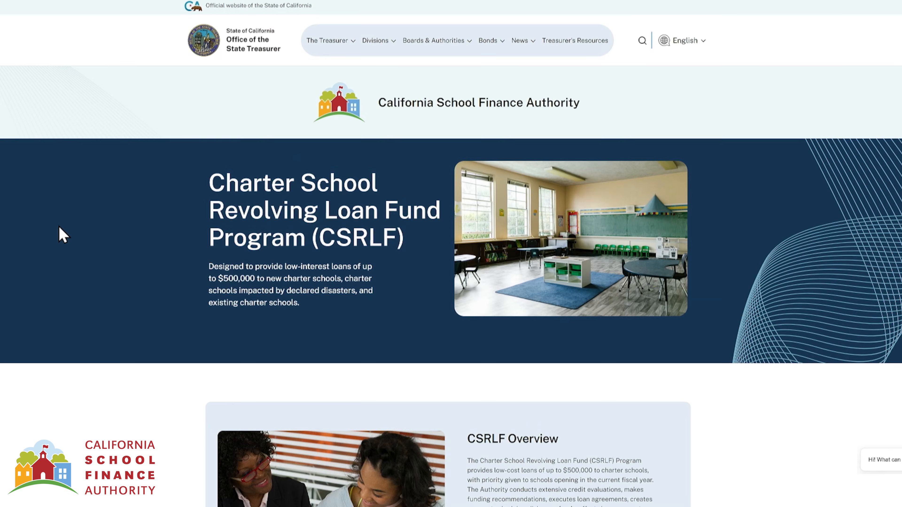
- Scroll through the CSRLF program page to review its details
{"action": "scroll", "coordinate": [58, 235], "scroll_direction": "down", "scroll_amount": 2}
{"action": "scroll", "coordinate": [58, 228], "scroll_direction": "down", "scroll_amount": 4}
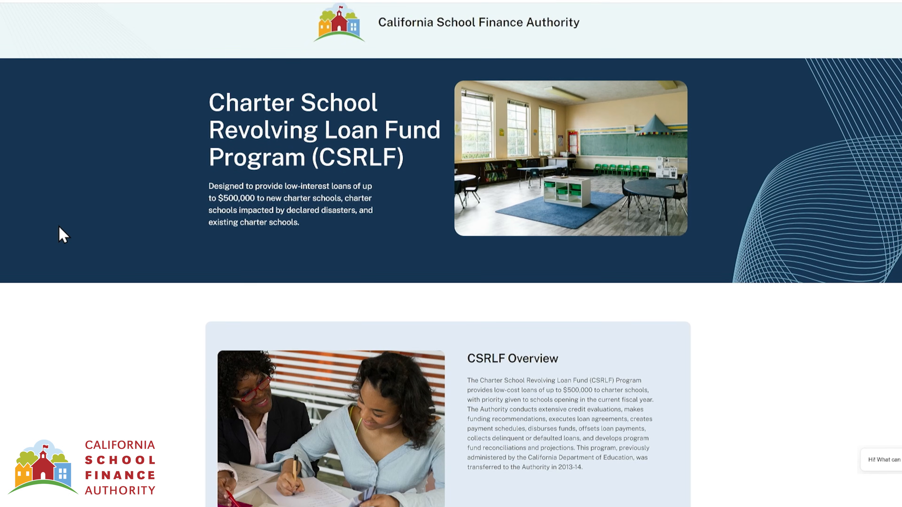
{"action": "scroll", "coordinate": [56, 223], "scroll_direction": "down", "scroll_amount": 4}
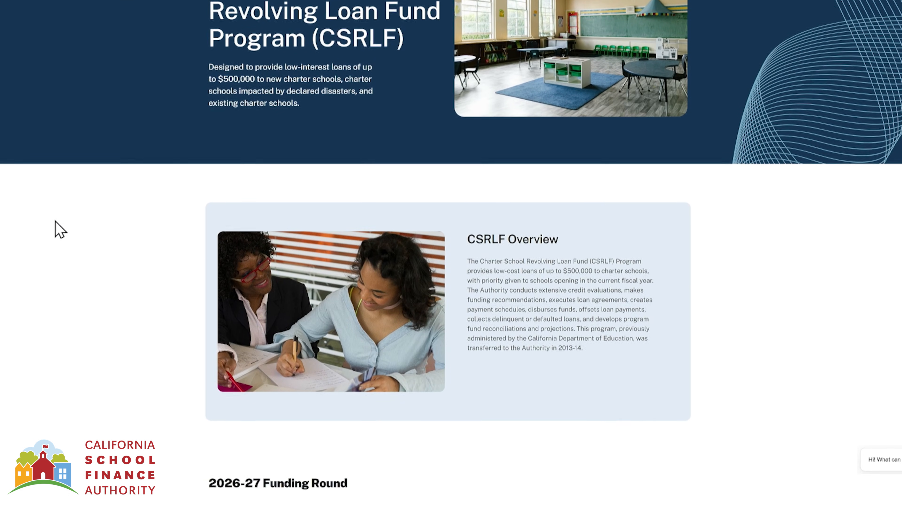
{"action": "scroll", "coordinate": [57, 227], "scroll_direction": "down", "scroll_amount": 1}
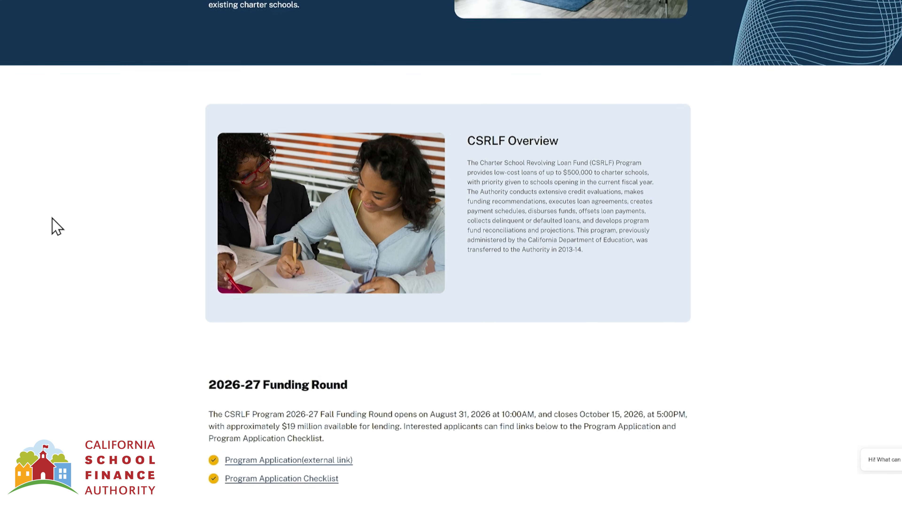
{"action": "scroll", "coordinate": [53, 212], "scroll_direction": "down", "scroll_amount": 4}
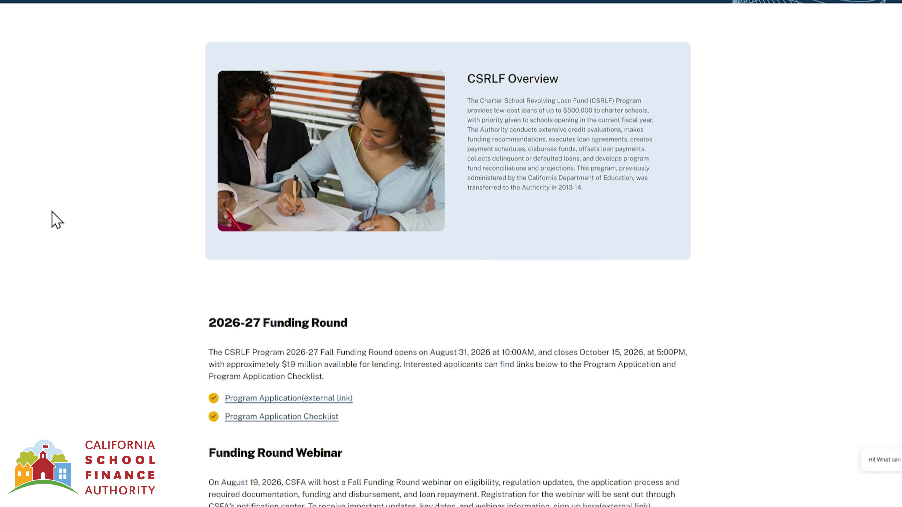
{"action": "scroll", "coordinate": [52, 214], "scroll_direction": "down", "scroll_amount": 4}
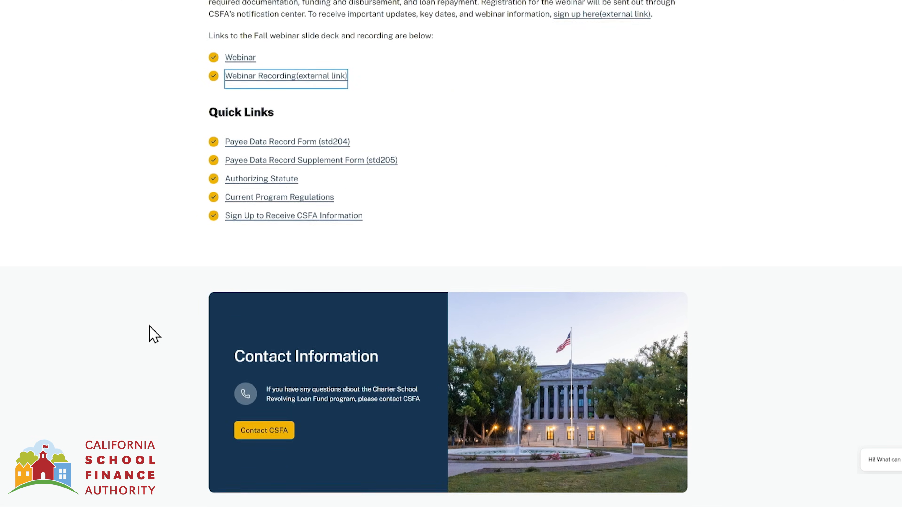
{"action": "scroll", "coordinate": [149, 326], "scroll_direction": "down", "scroll_amount": 1}
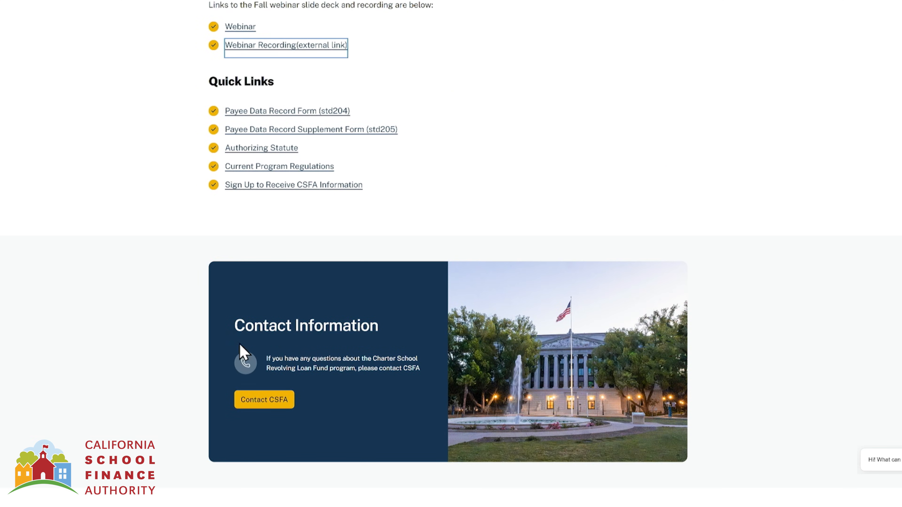
- Open the Contact CSFA page and scroll to the Sacramento staff listing
{"action": "left_click", "coordinate": [276, 404]}
{"action": "scroll", "coordinate": [400, 262], "scroll_direction": "down", "scroll_amount": 5}
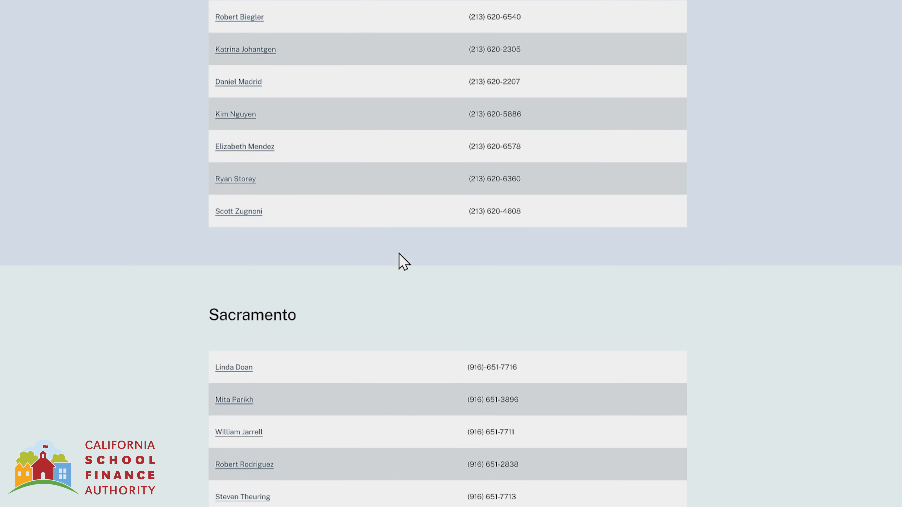
{"action": "scroll", "coordinate": [401, 261], "scroll_direction": "down", "scroll_amount": 5}
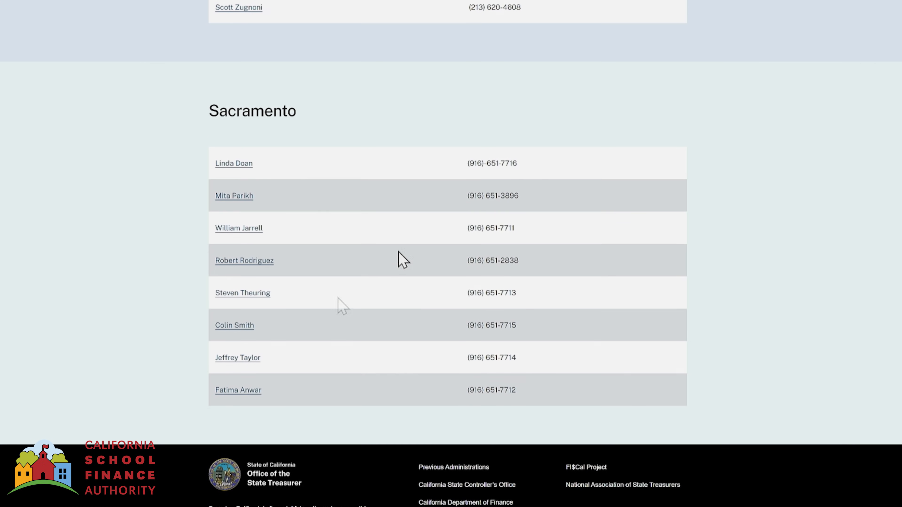